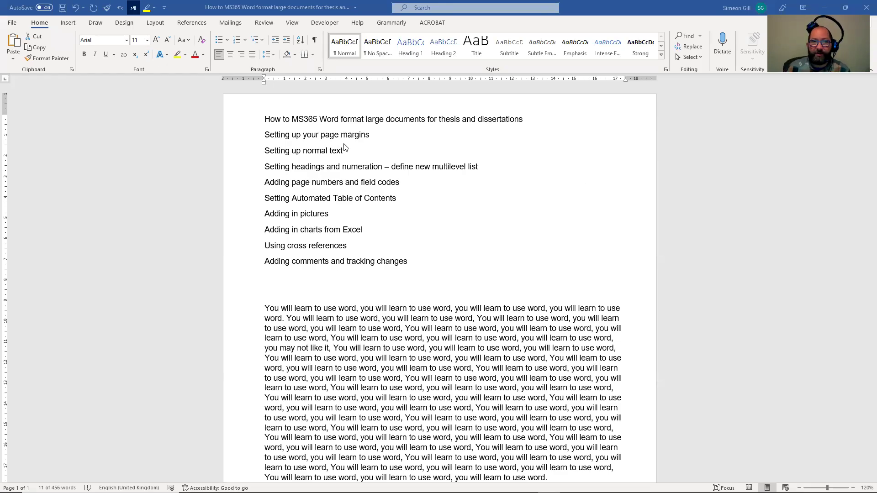
Step: Apply the Title style to the document's first line
triple_click(276, 134)
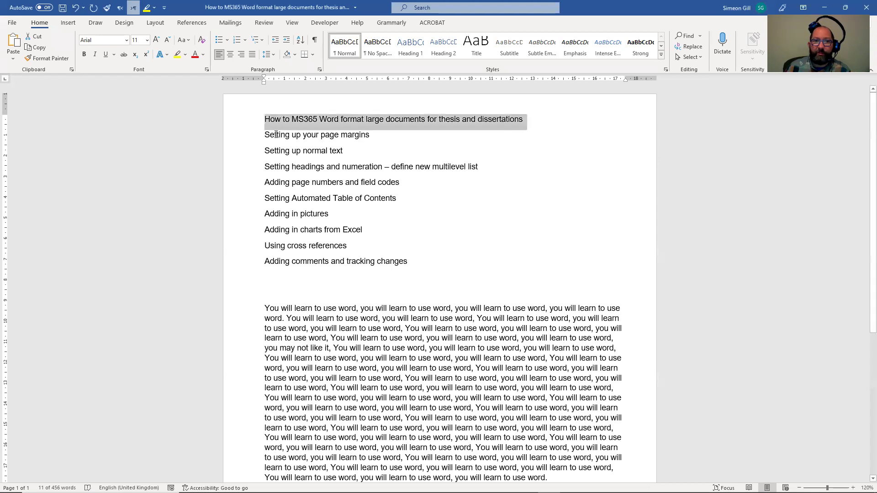
left_click(276, 134)
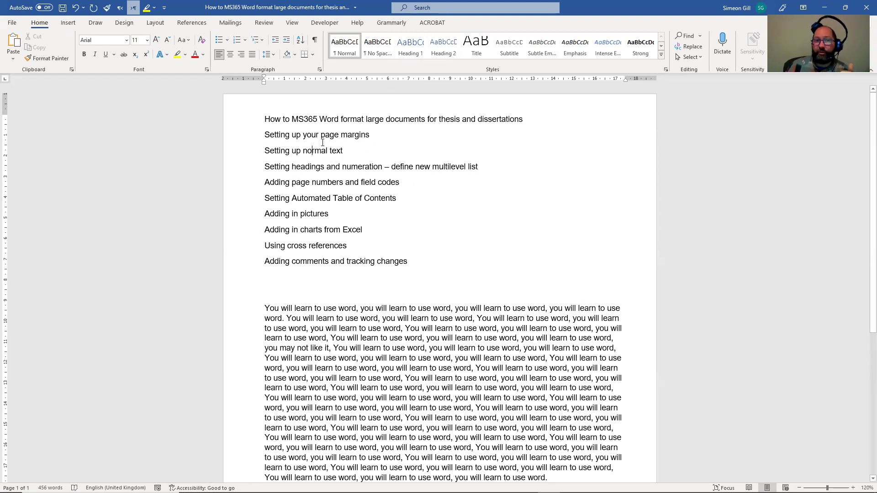
left_click(265, 119)
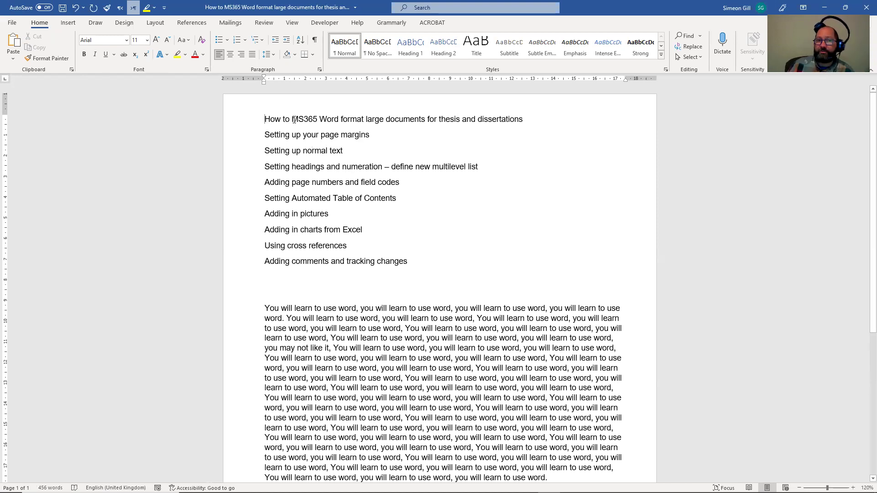
left_click(477, 48)
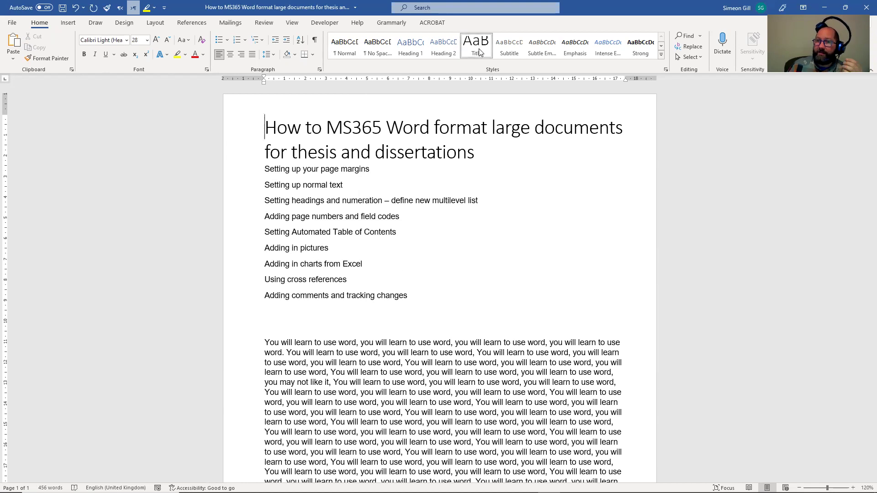
Step: Resize the Title style, trying 20 pt and then 16 pt
right_click(479, 52)
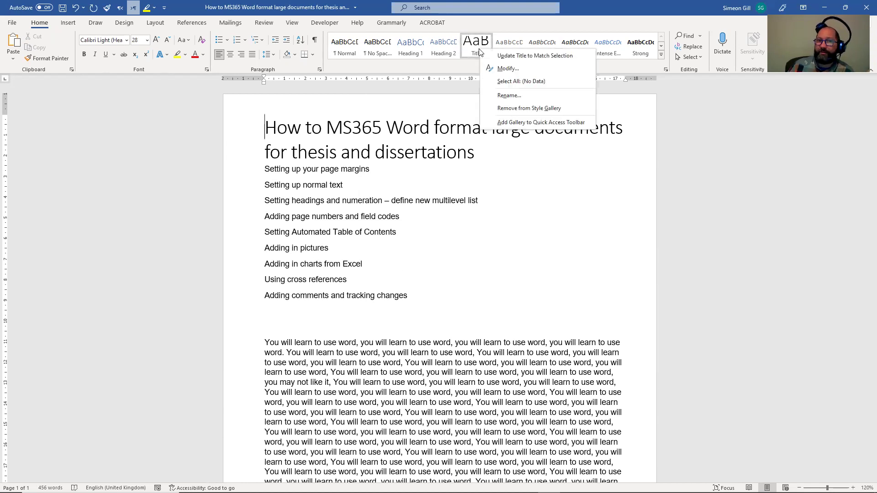
left_click(500, 69)
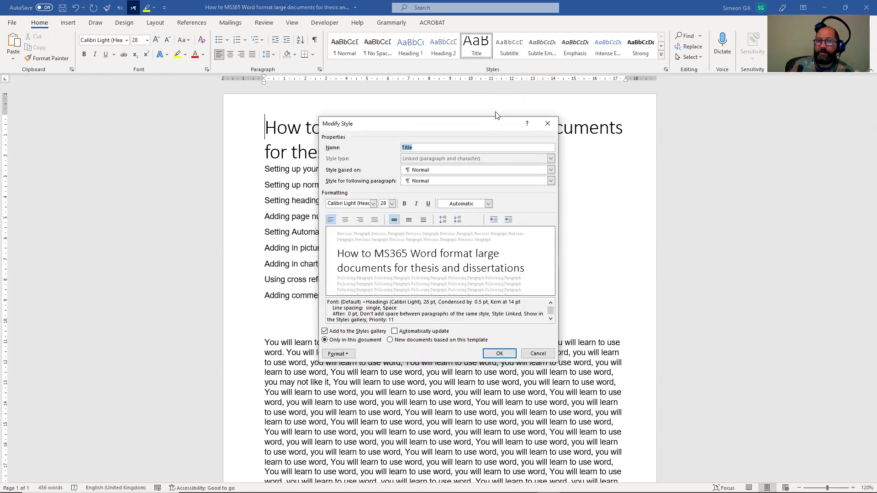
left_click(392, 203)
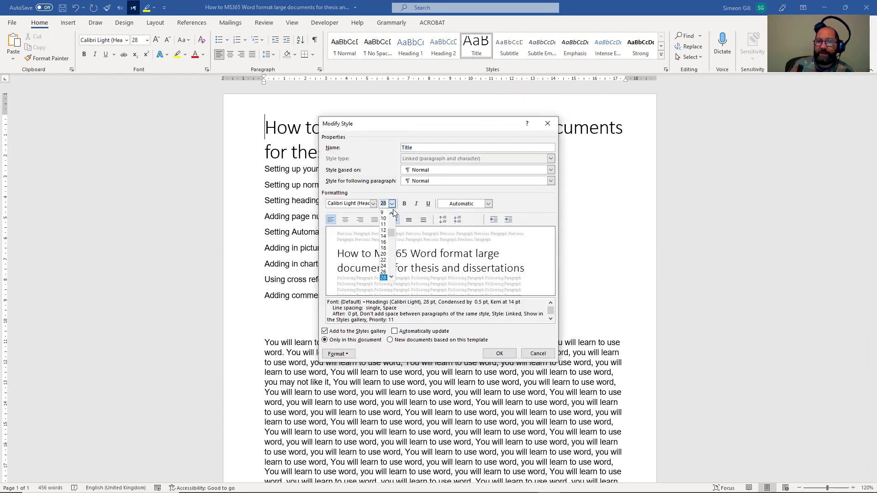
left_click(384, 254)
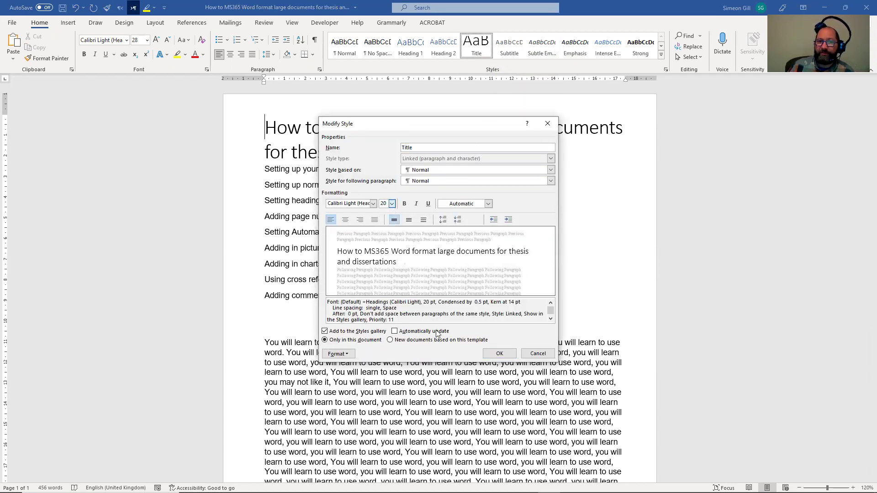
left_click(495, 354)
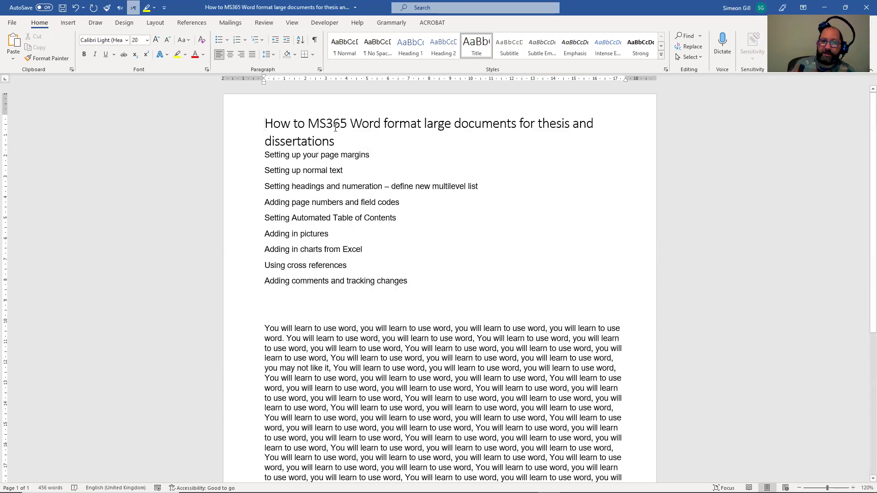
right_click(476, 48)
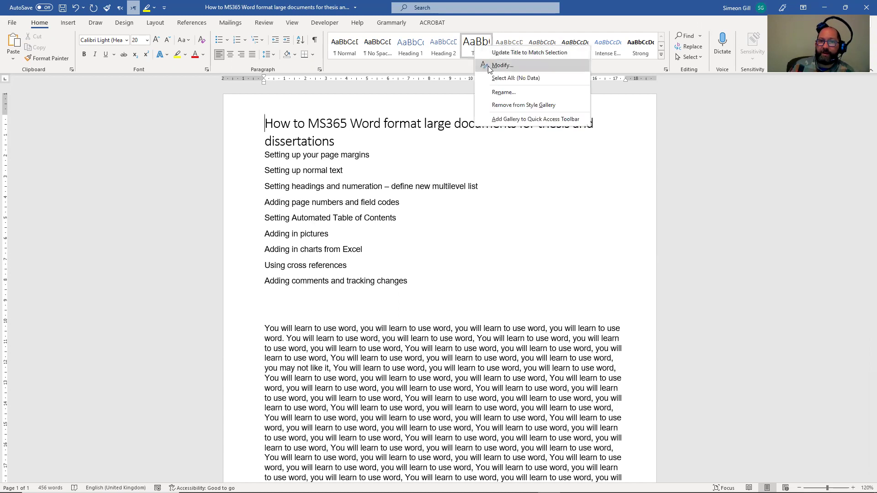
left_click(488, 66)
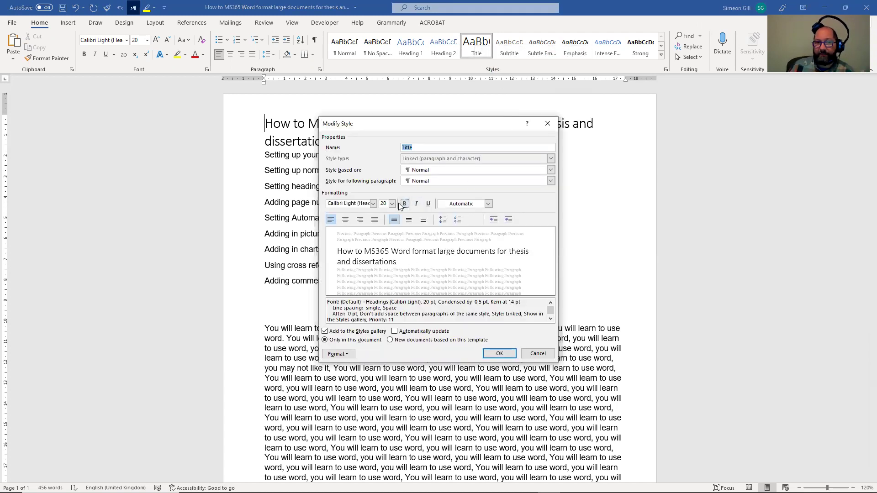
left_click(391, 204)
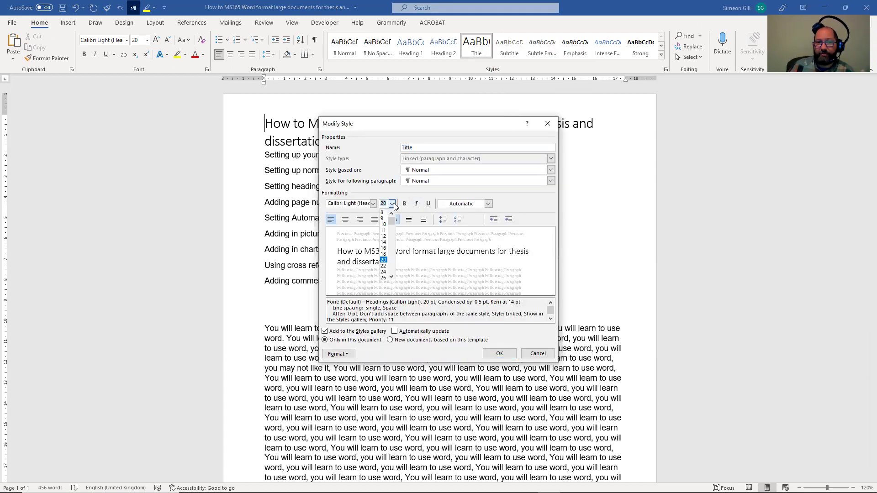
left_click(386, 249)
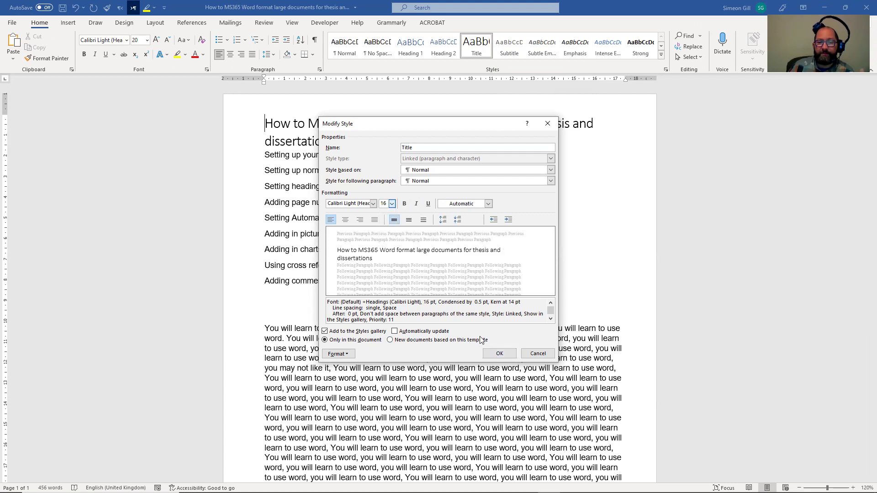
left_click(498, 354)
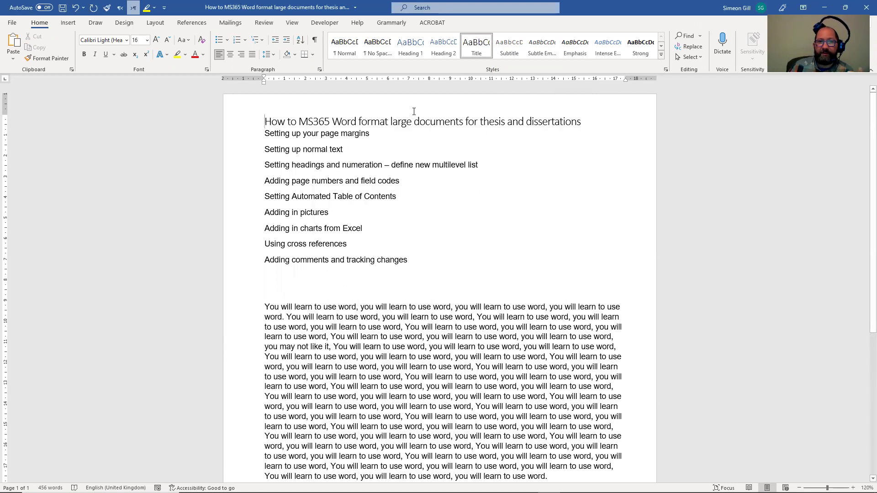
Step: Set the Title style font size to 18 pt
right_click(477, 42)
left_click(491, 59)
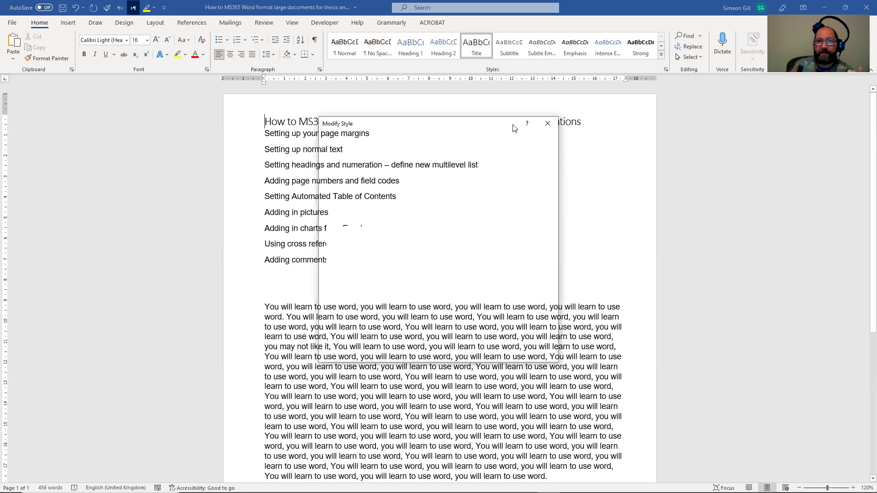
left_click(391, 204)
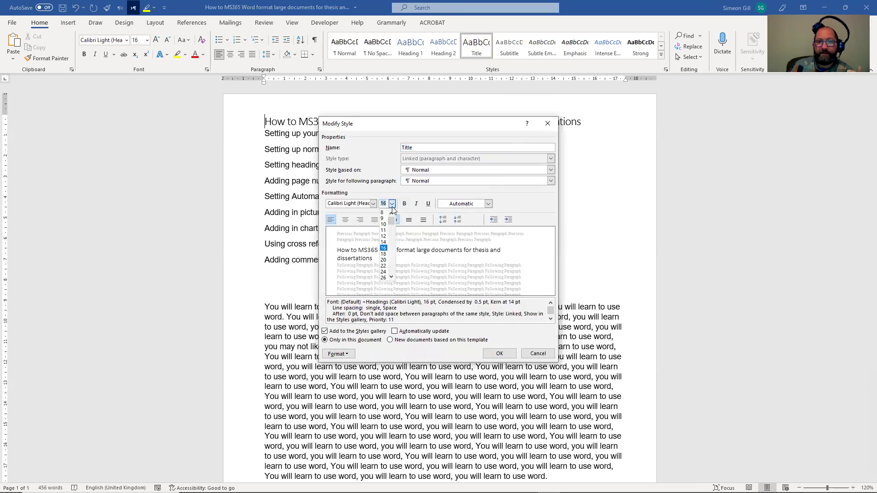
left_click(383, 254)
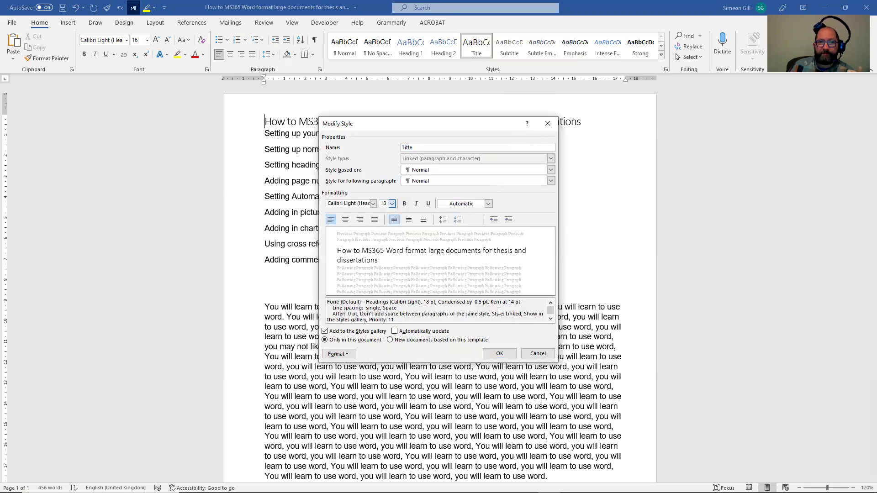
left_click(500, 354)
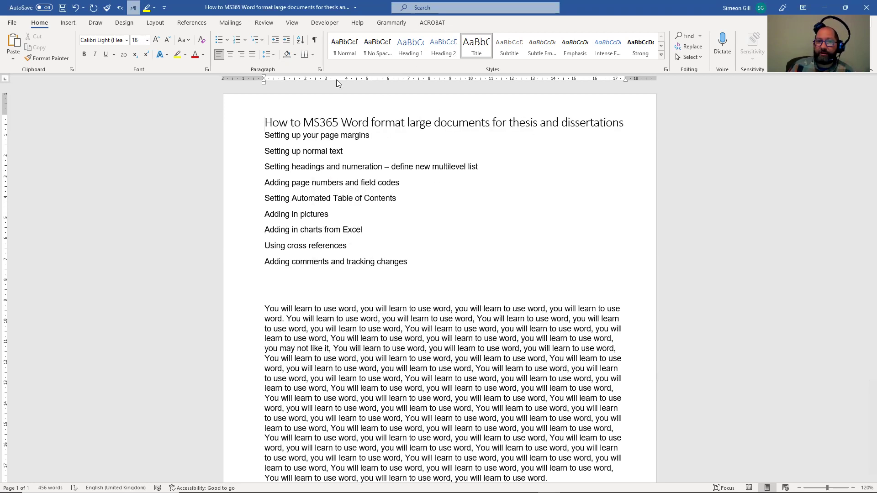
Step: Add a blank line before 'Setting up your page margins' and open the Multilevel List menu
left_click(264, 137)
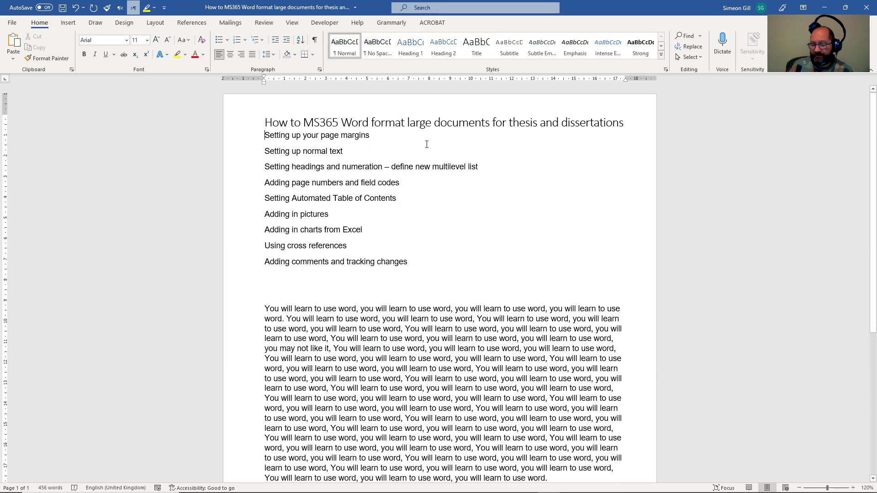
key("Return")
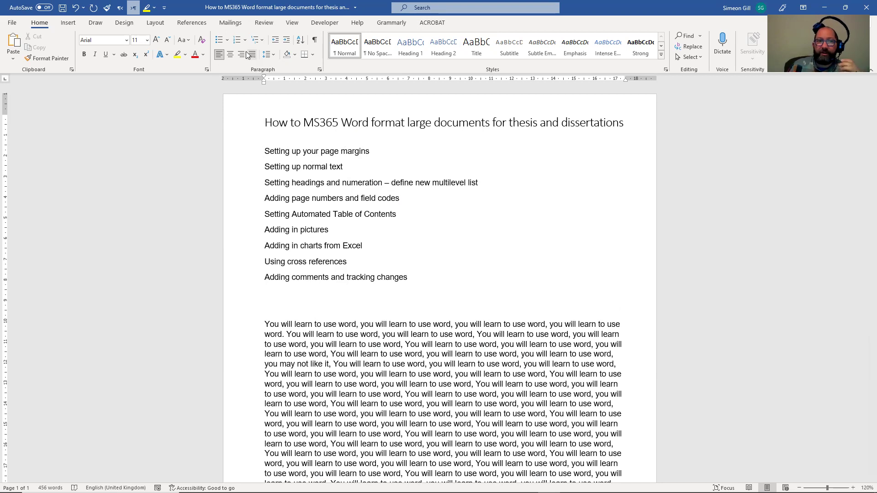
left_click(262, 41)
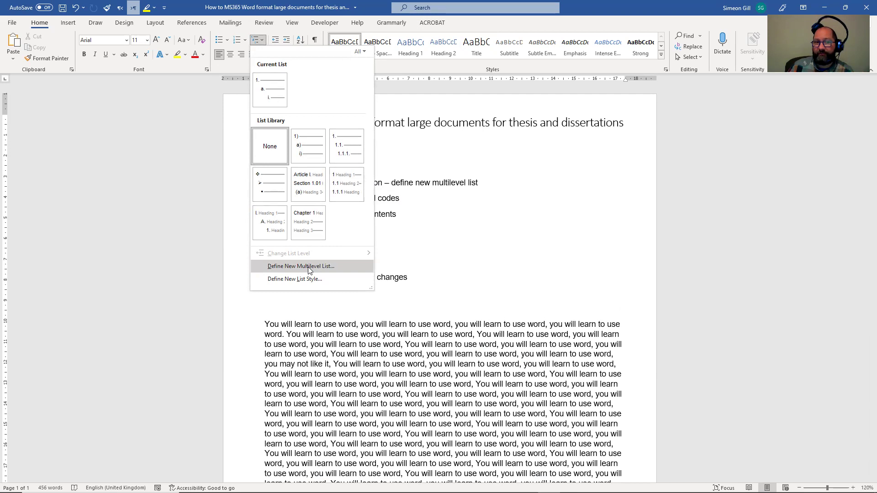
Step: Start a new multilevel list definition with its extra options shown
left_click(308, 267)
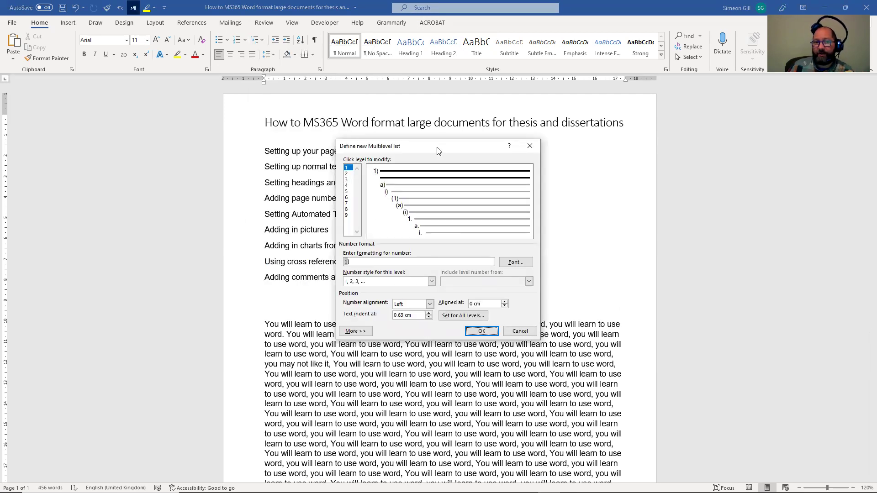
left_click_drag(439, 148, 362, 118)
left_click(283, 304)
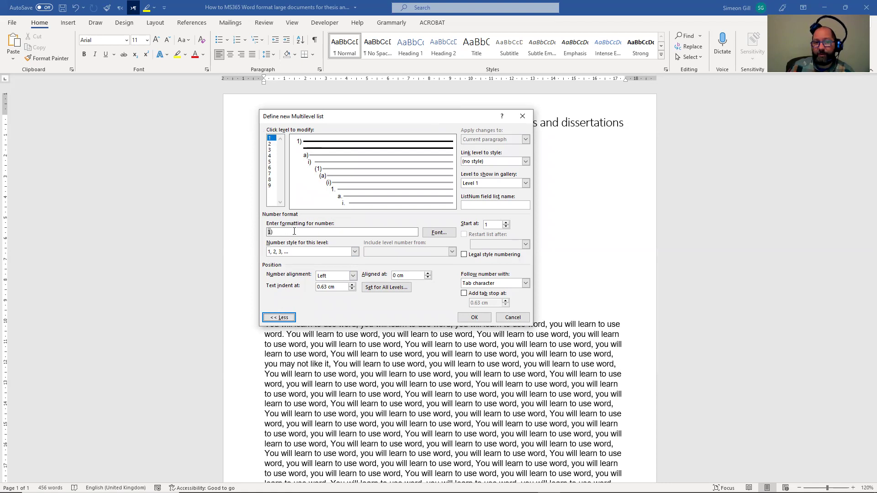
Step: Number level 1 as 'Chapter 1' in Arabic numerals, followed by a space
left_click(288, 233)
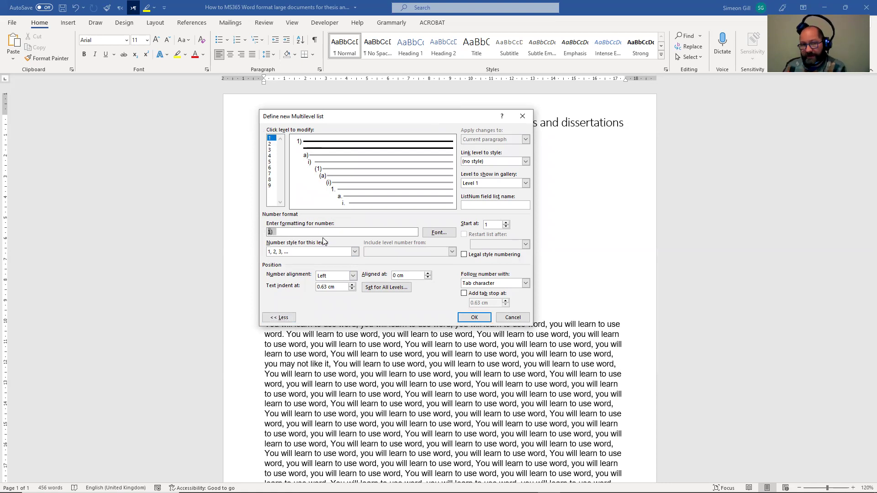
key("Delete")
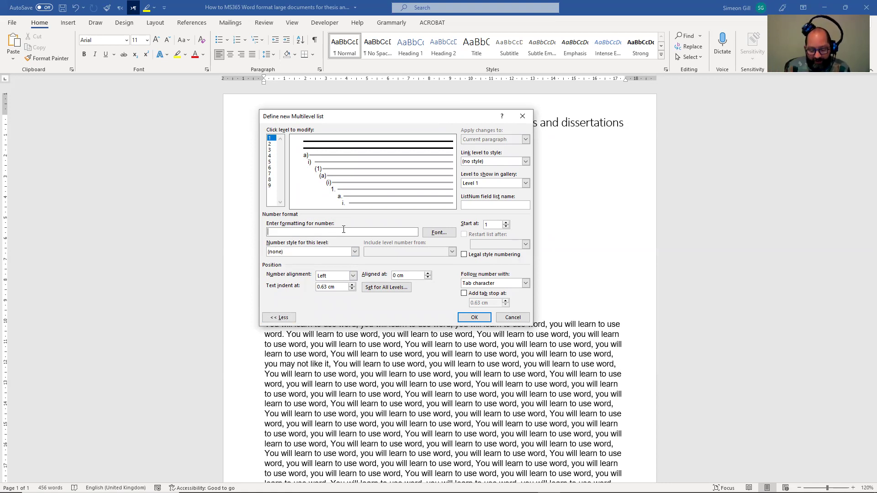
type("Chap")
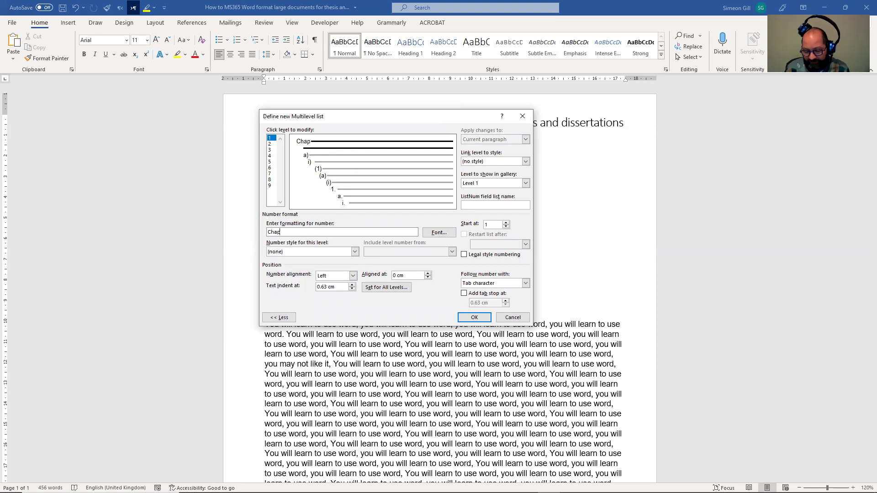
type("ter")
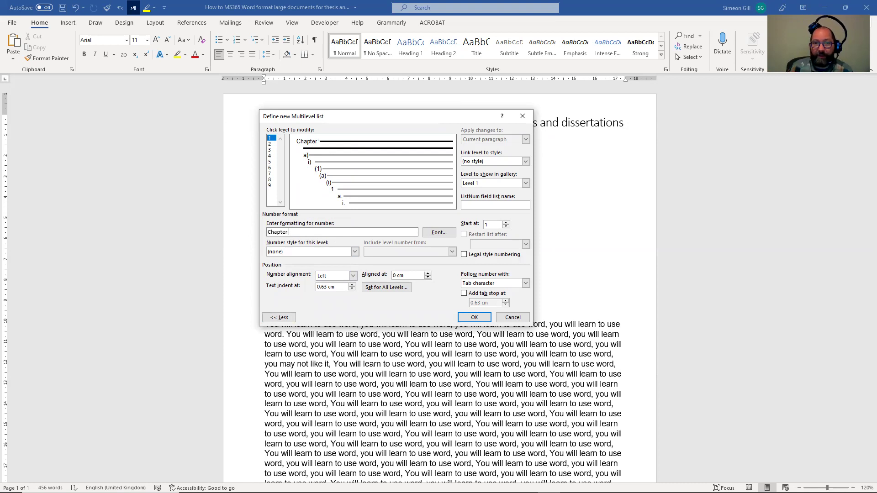
left_click(354, 252)
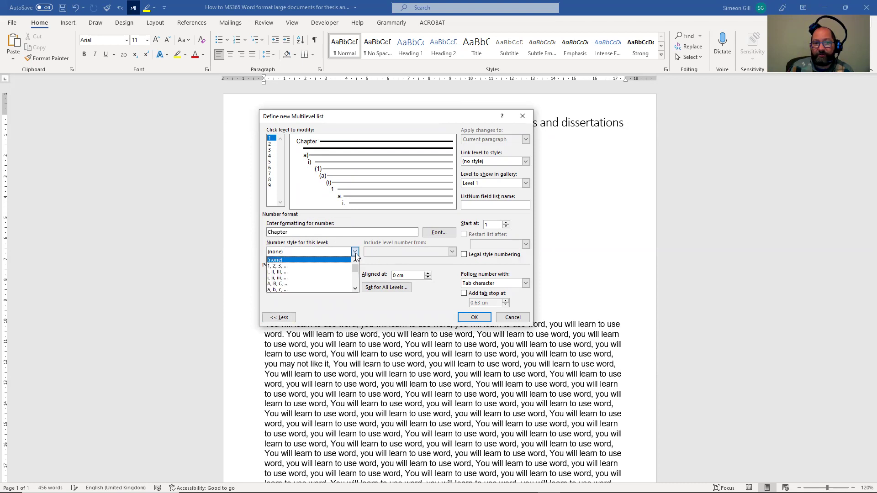
left_click(315, 265)
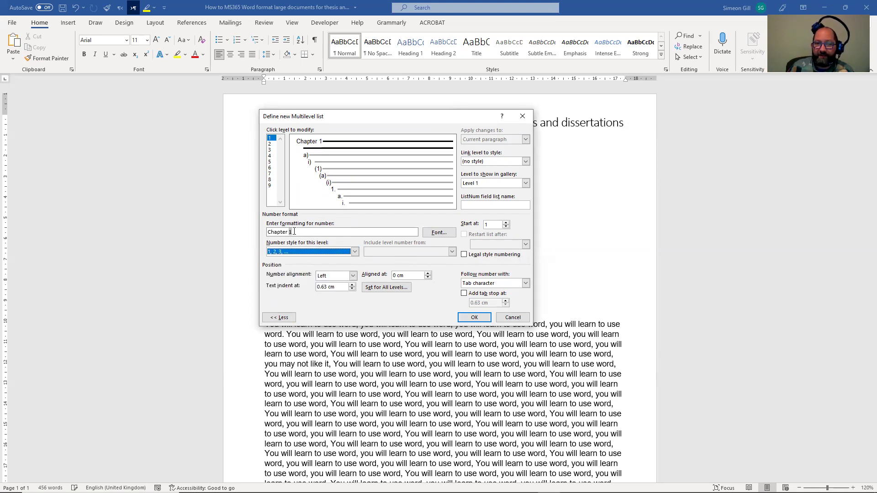
left_click(294, 232)
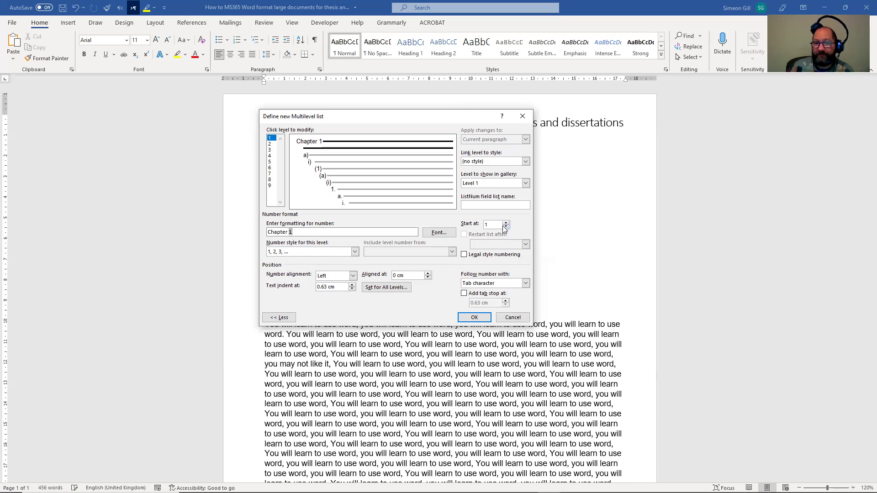
left_click(528, 285)
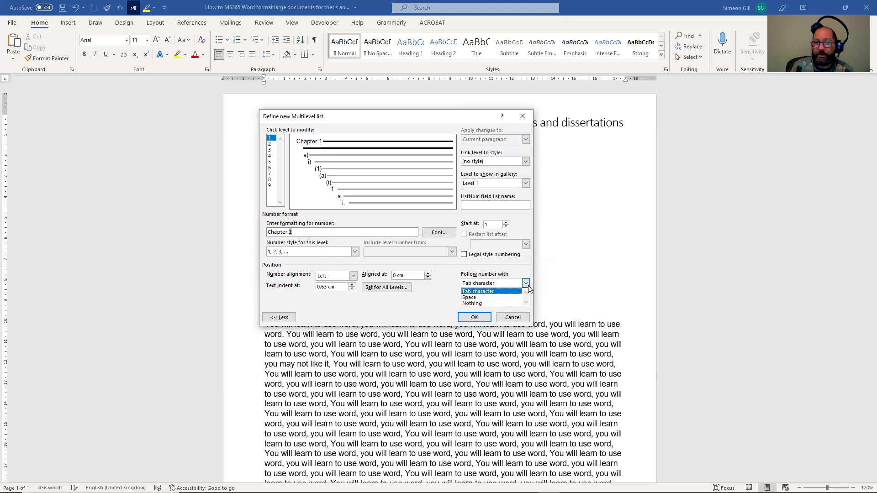
left_click(498, 301)
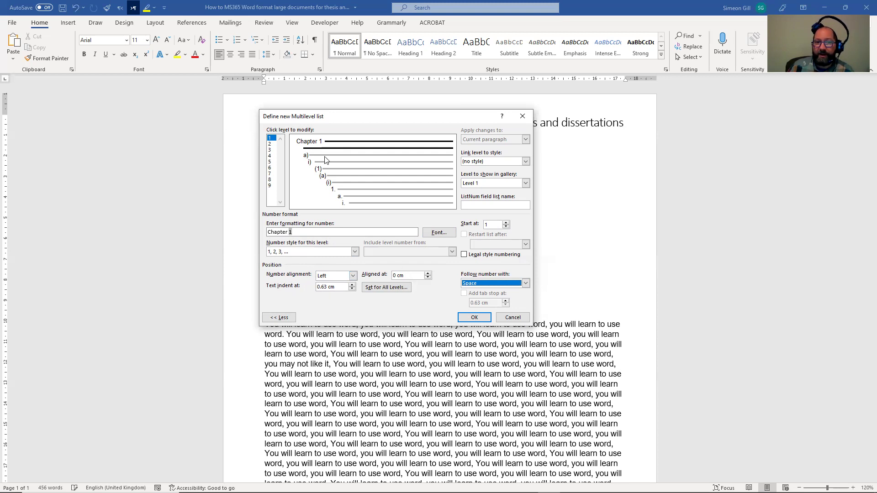
Step: Replace the level 2 'a)' format with one that includes the chapter number
left_click(270, 143)
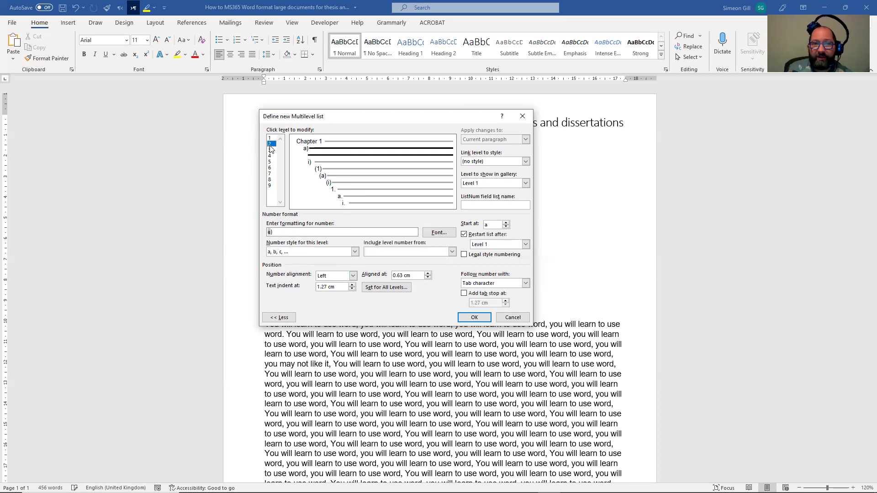
double_click(269, 233)
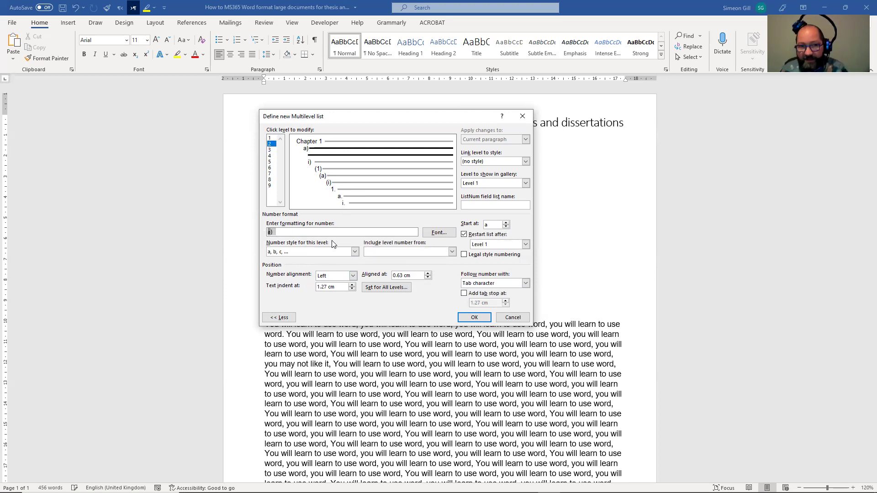
key("BackSpace")
left_click(452, 253)
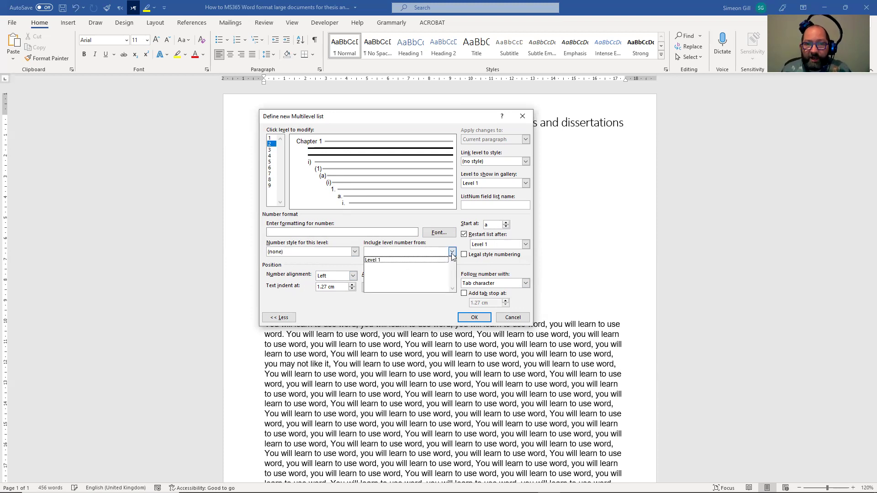
left_click(394, 261)
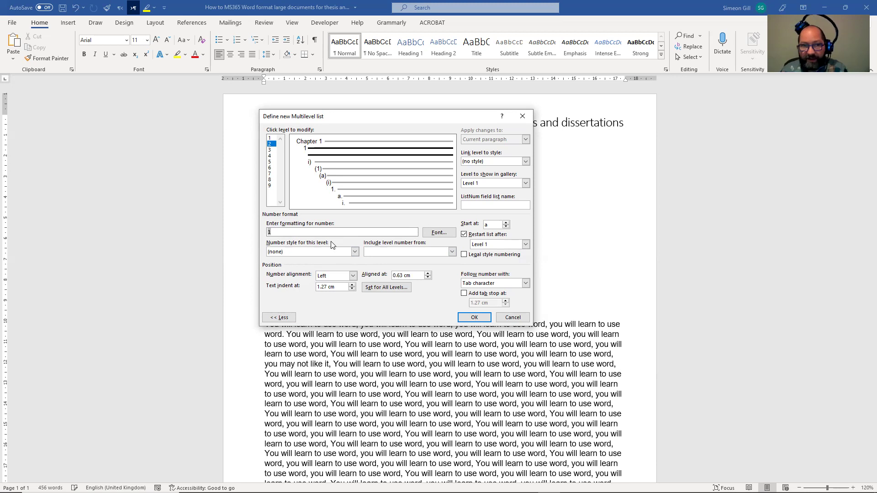
type(".")
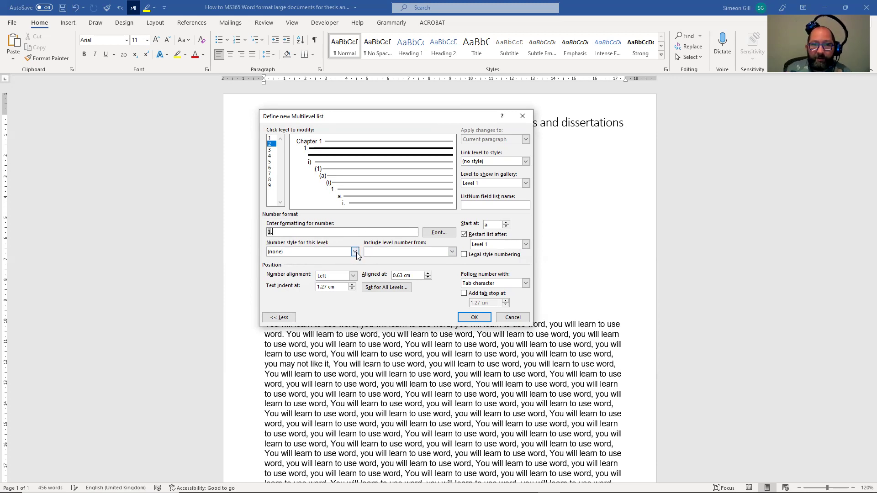
Step: Give level 2 Arabic numerals, a following space, 0.63 indent and 0 alignment
left_click(356, 252)
left_click(319, 266)
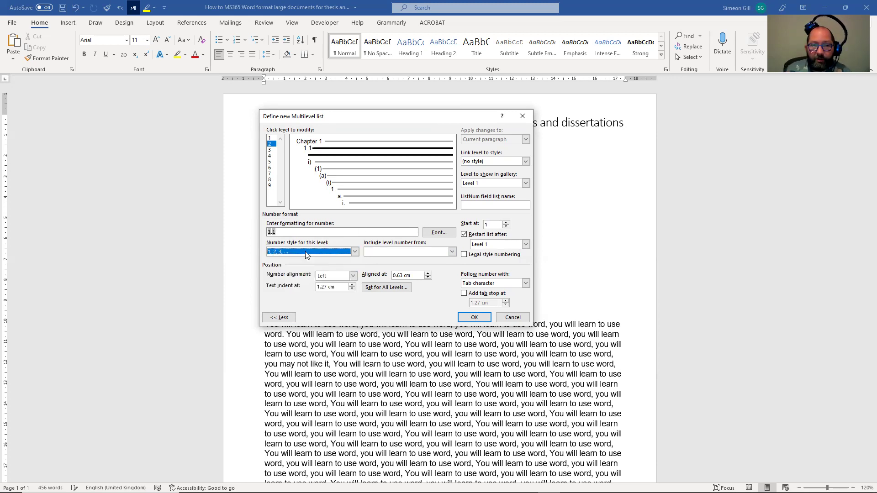
left_click(281, 232)
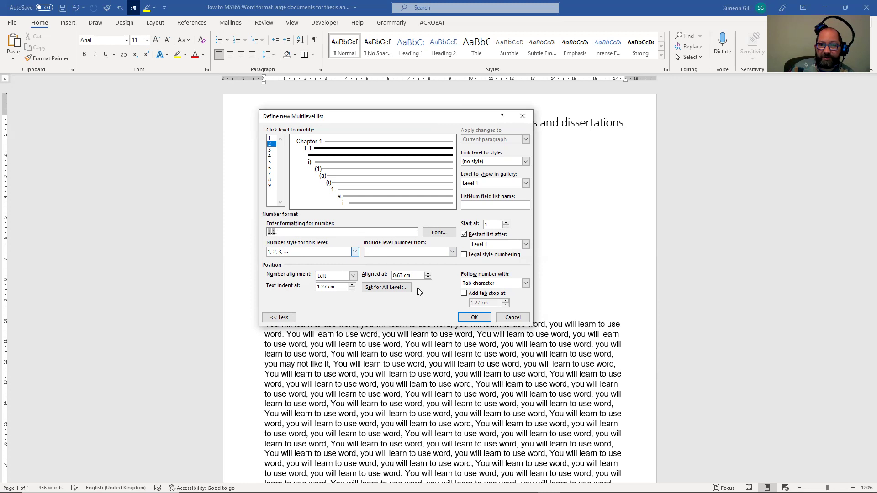
left_click(527, 285)
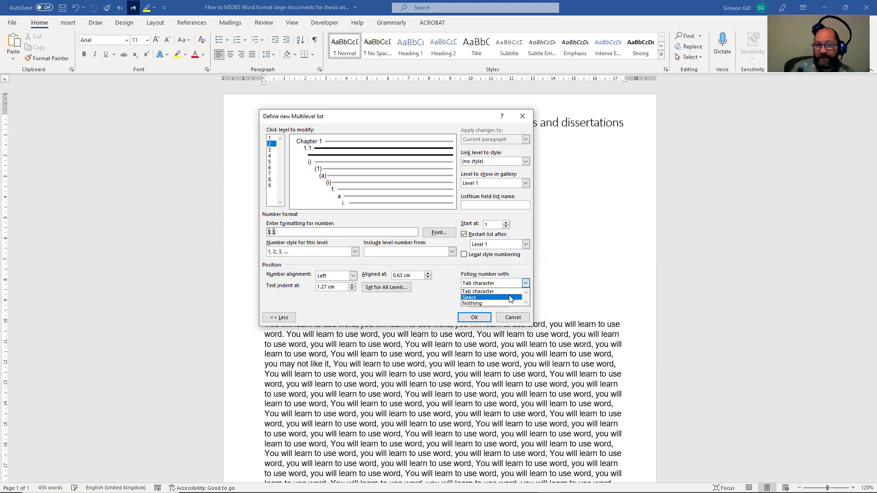
left_click(508, 298)
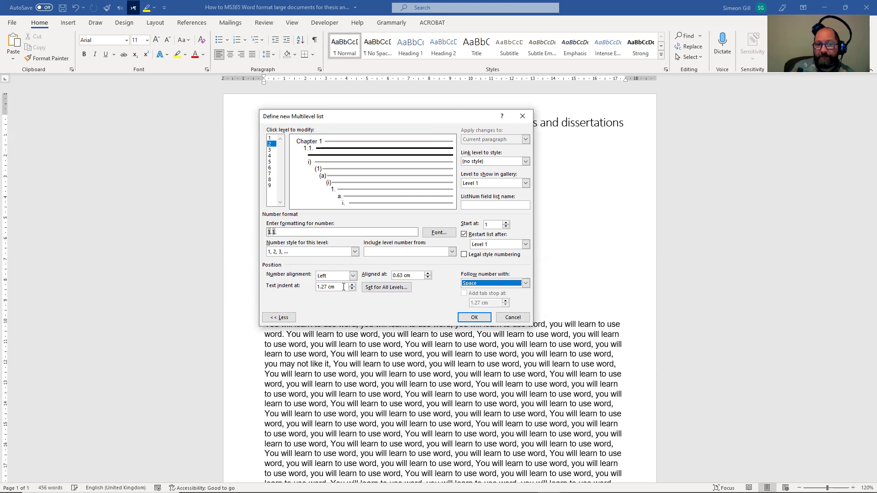
left_click_drag(336, 287, 262, 285)
type("0.")
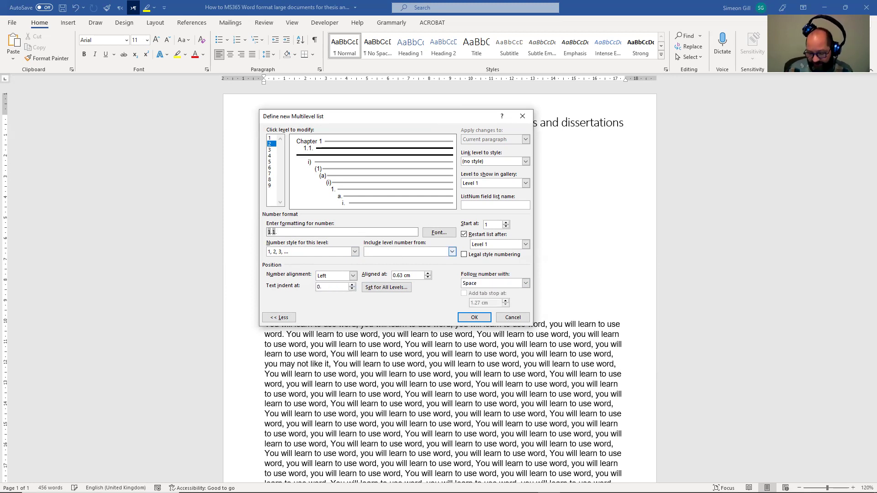
type("63")
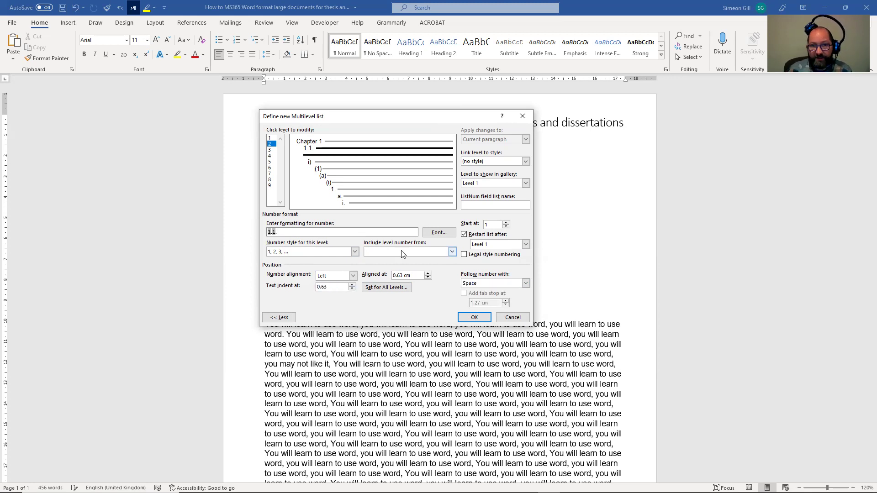
left_click_drag(418, 275, 391, 275)
type("0")
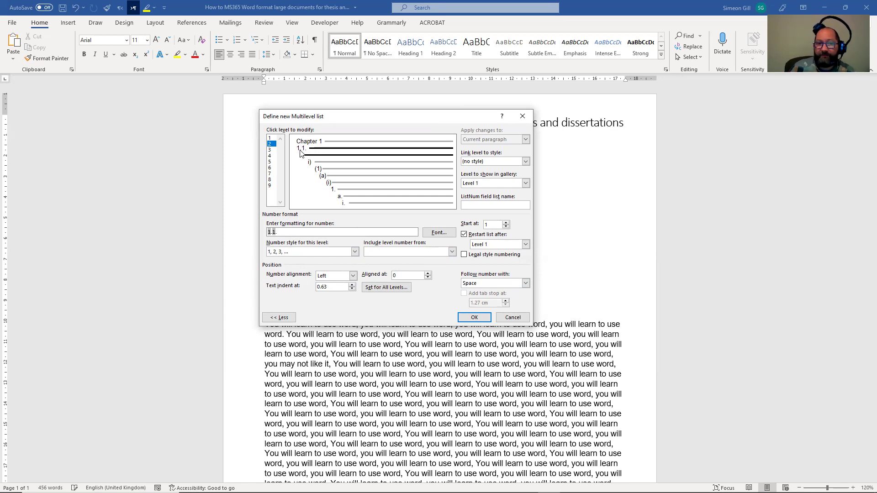
Step: Link the chapter level to Heading 1
left_click(270, 139)
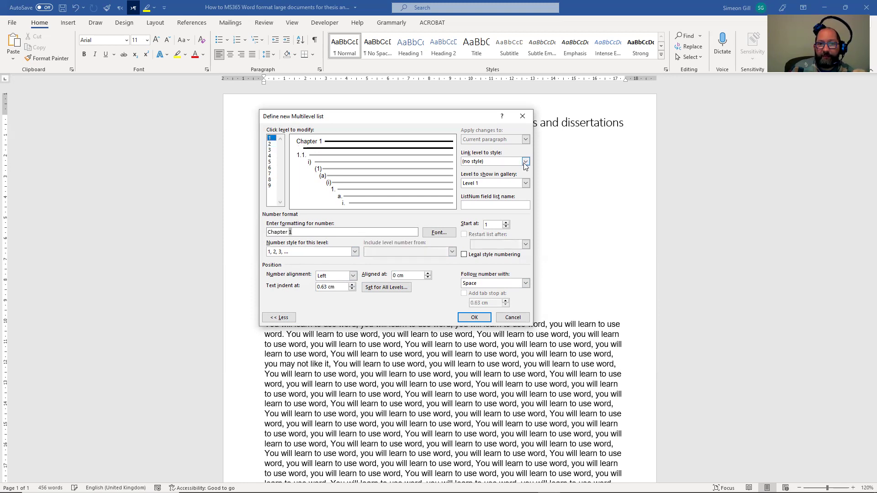
left_click(525, 162)
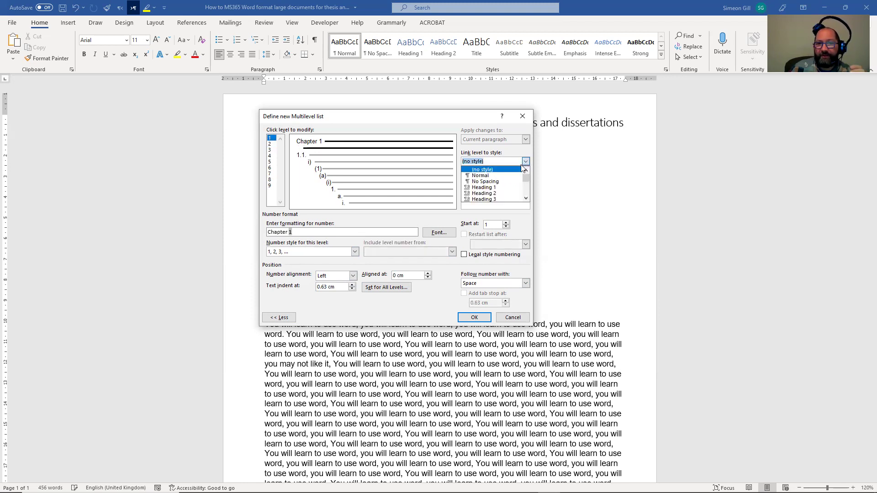
left_click(500, 187)
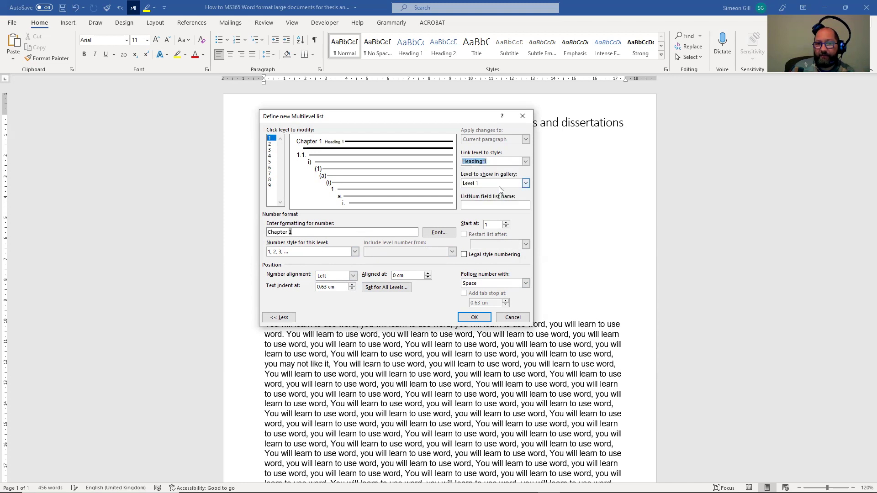
Step: Set level 2 to show Level 2 in the gallery and link it to Heading 2
left_click(271, 144)
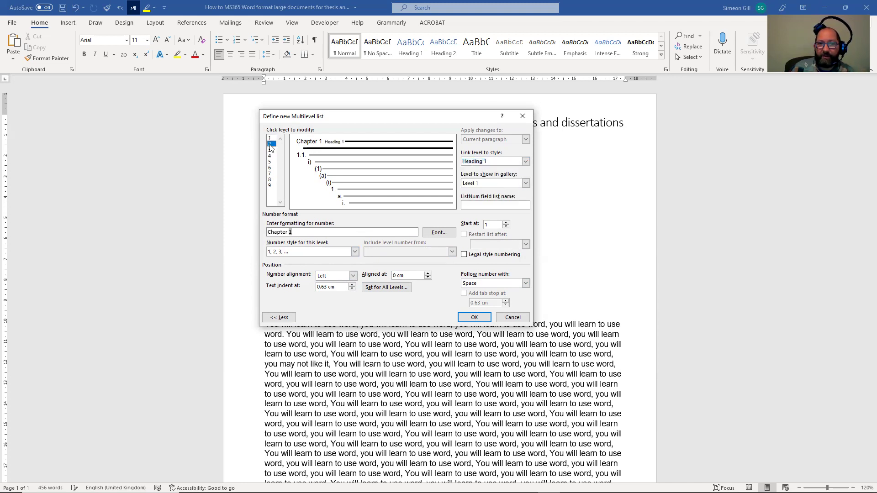
left_click(525, 183)
left_click(491, 197)
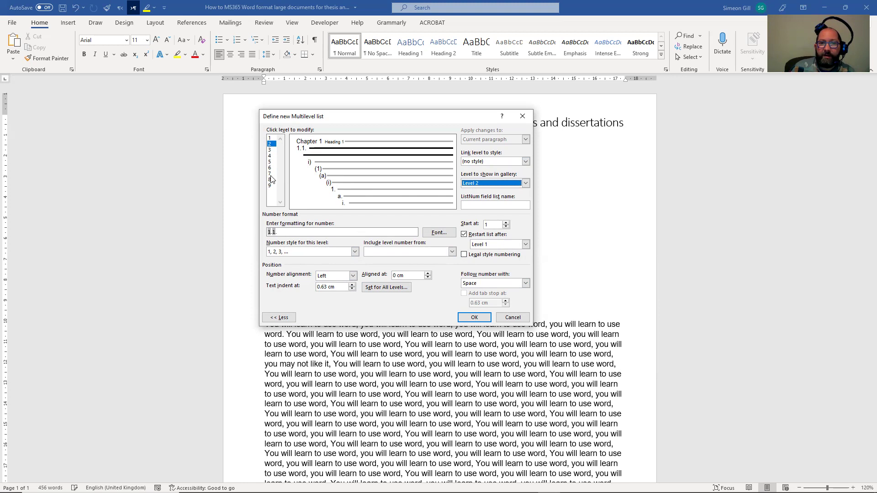
left_click(525, 162)
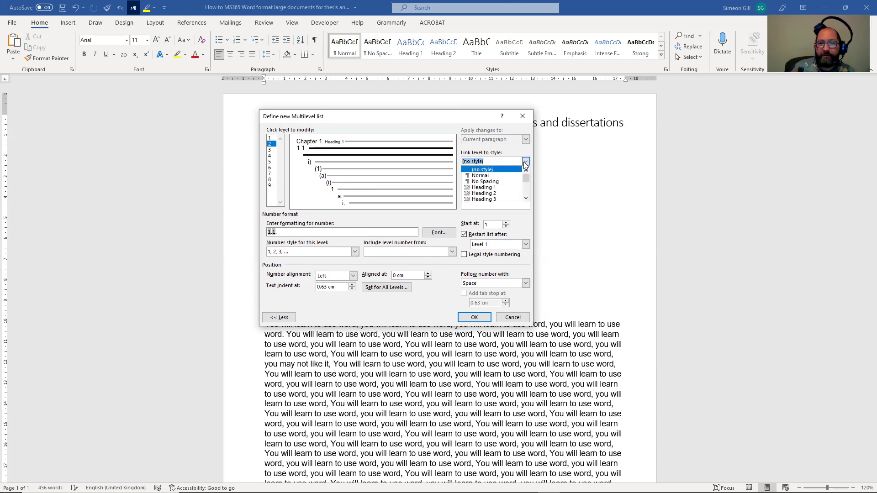
left_click(502, 193)
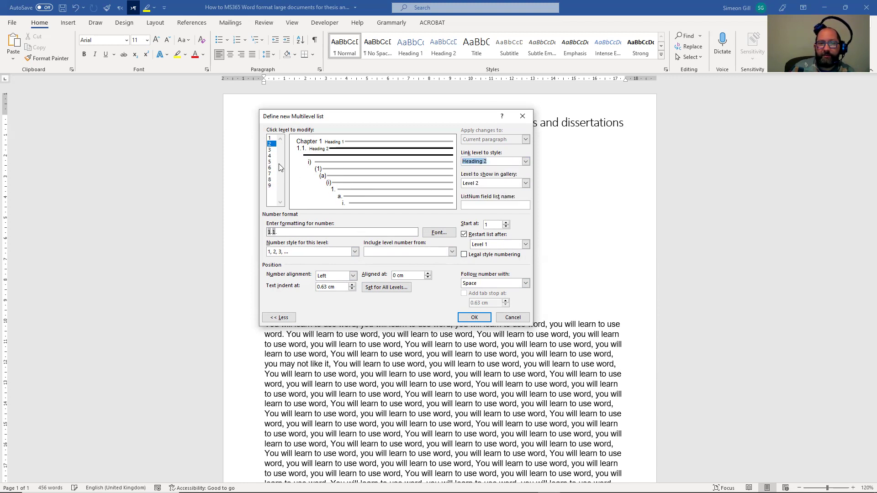
left_click(270, 138)
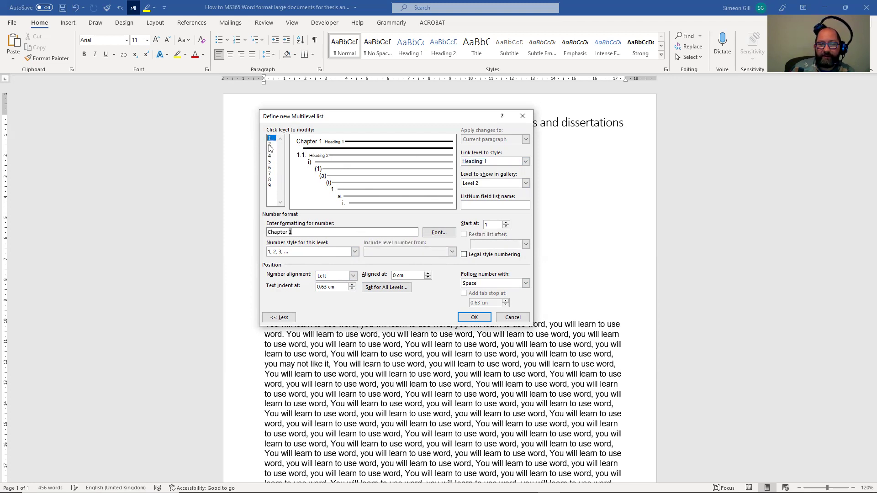
left_click(271, 143)
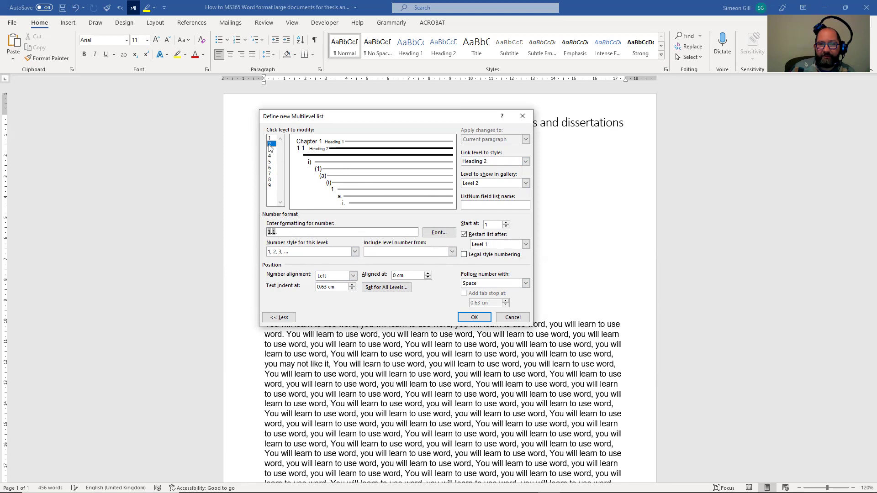
left_click(271, 151)
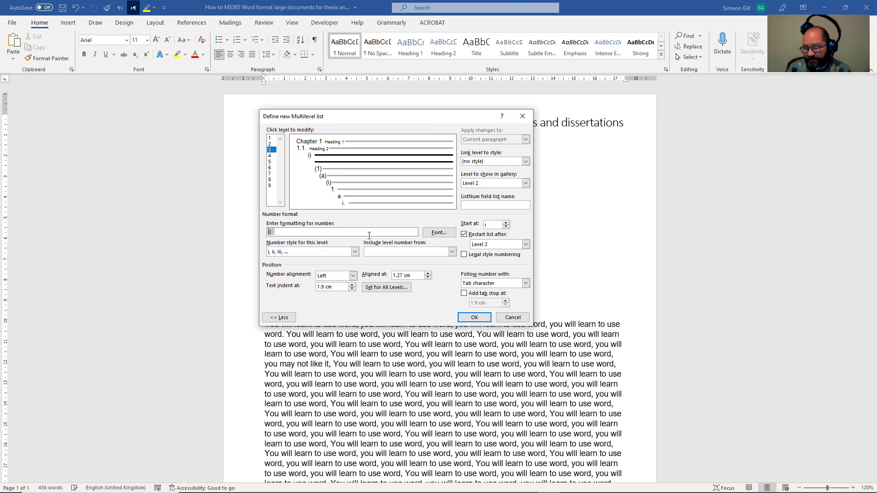
Step: Build the level 3 format from the level 1 and level 2 numbers
key("BackSpace")
key("BackSpace")
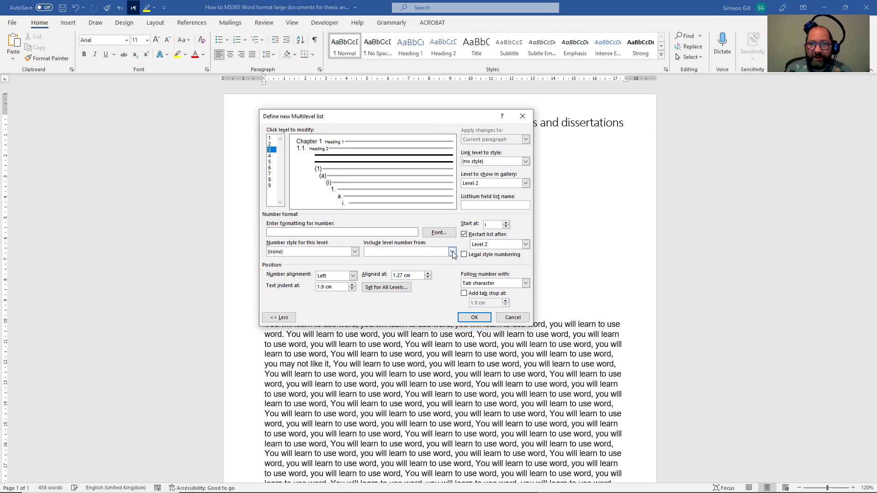
left_click(452, 251)
left_click(417, 261)
type("1")
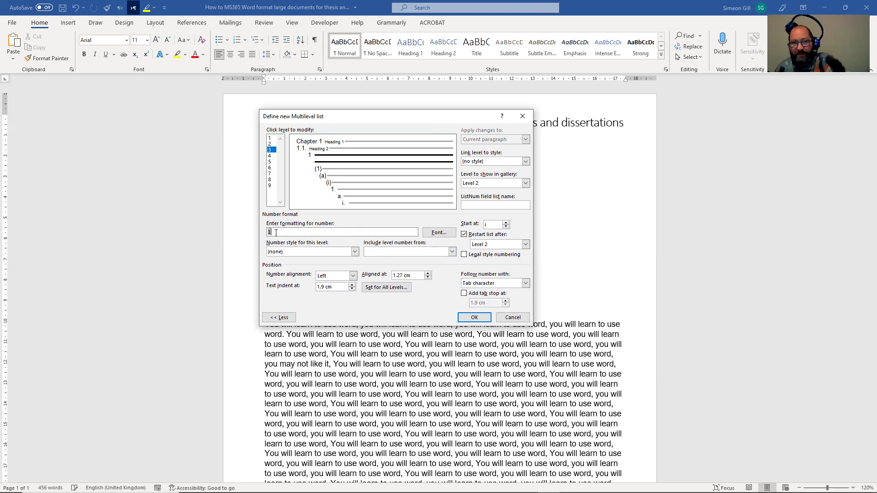
type(".")
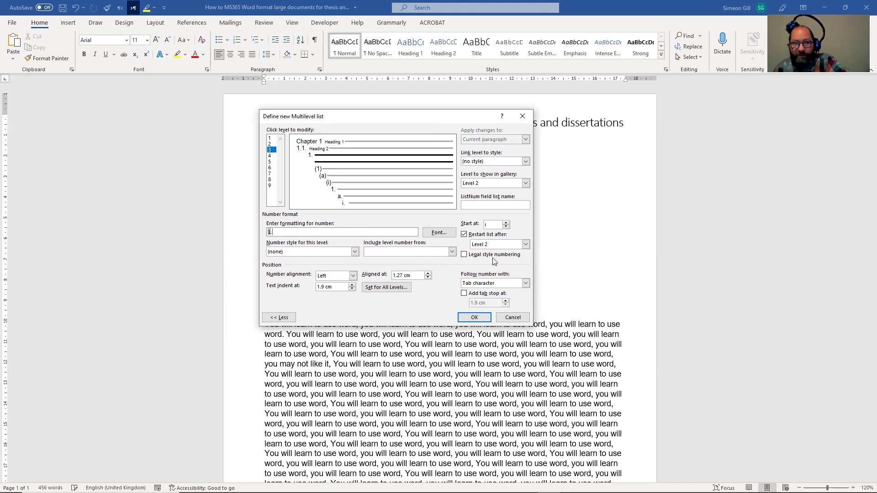
left_click(452, 252)
left_click(421, 267)
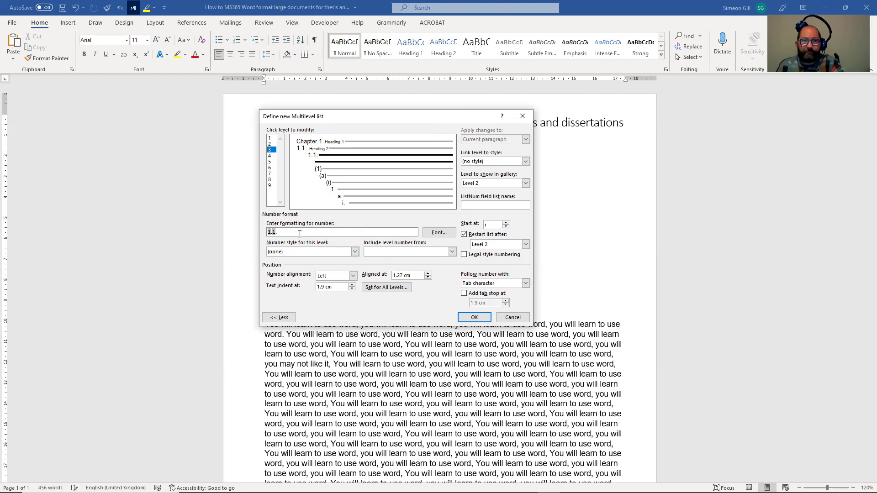
Step: Give level 3 Arabic numerals, a following space, 0 alignment and 0.63 indent
left_click(356, 253)
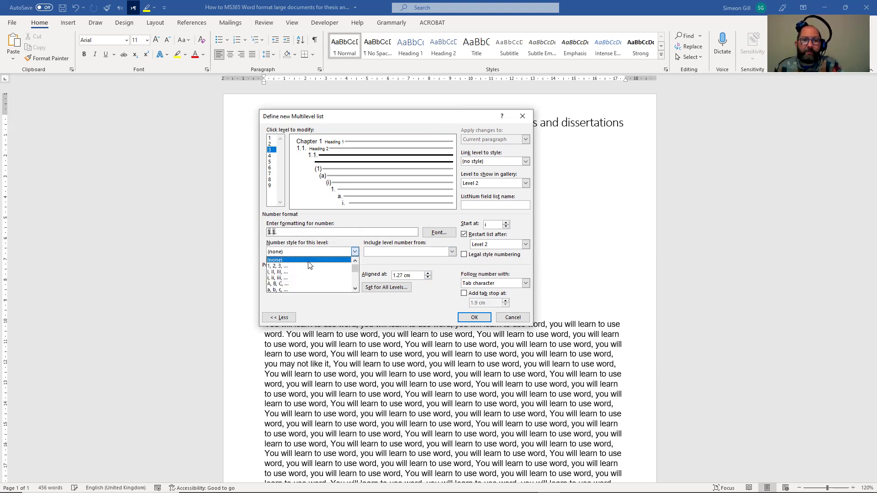
left_click(310, 273)
left_click(331, 251)
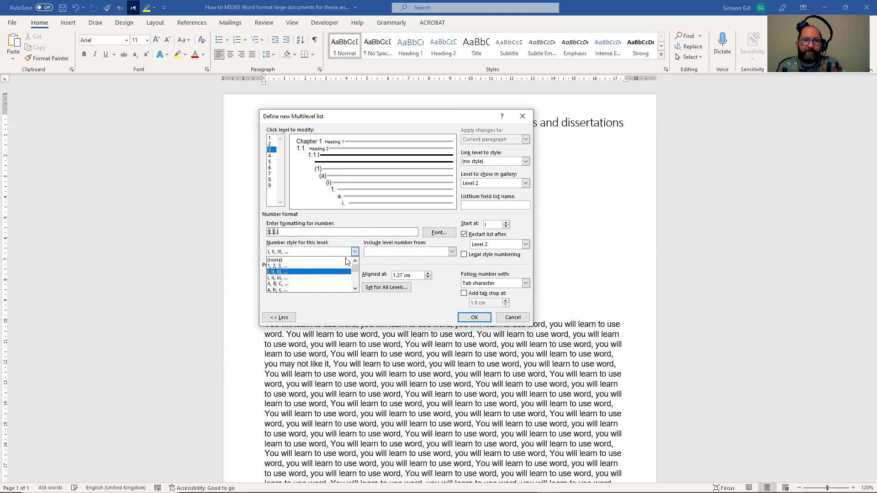
left_click(332, 266)
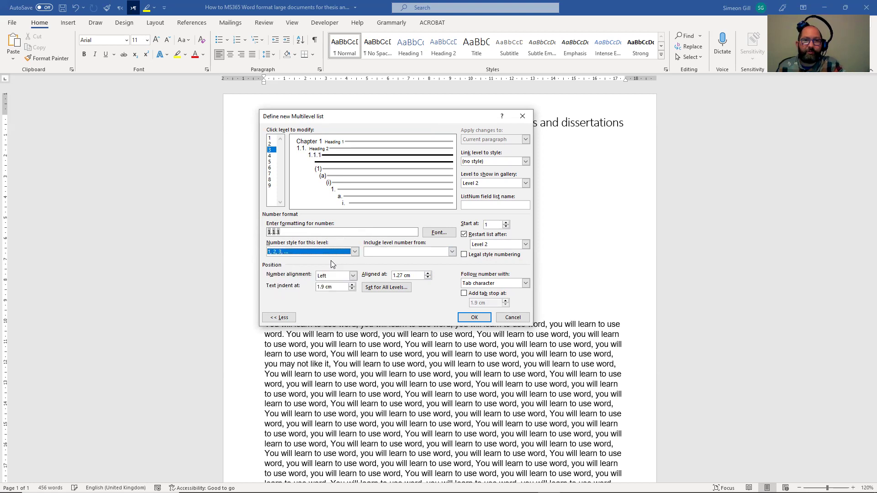
left_click(296, 231)
type(".")
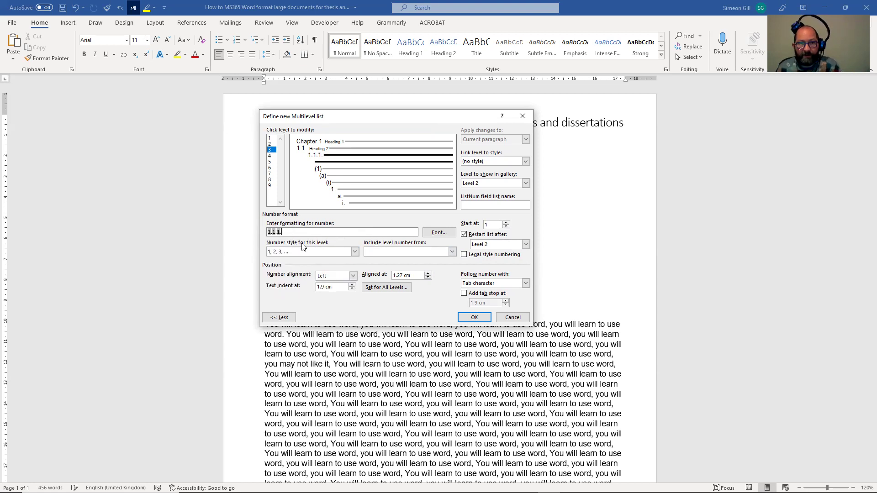
left_click(525, 283)
left_click(487, 293)
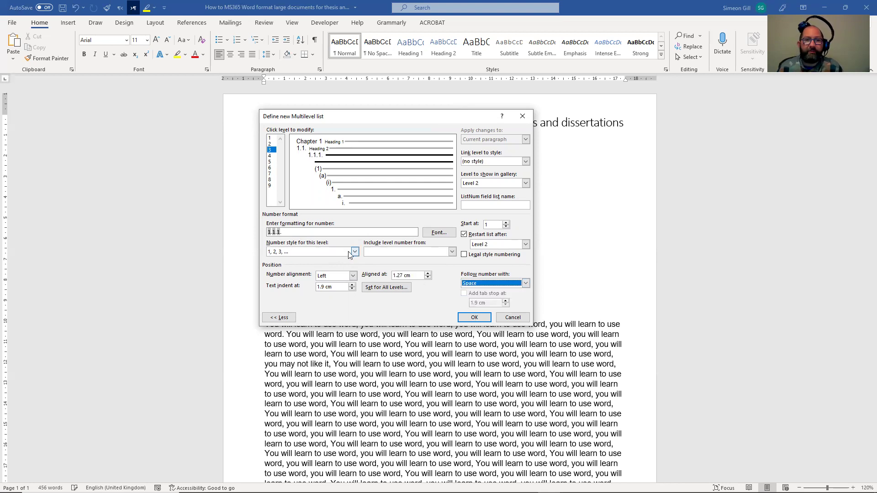
triple_click(421, 277)
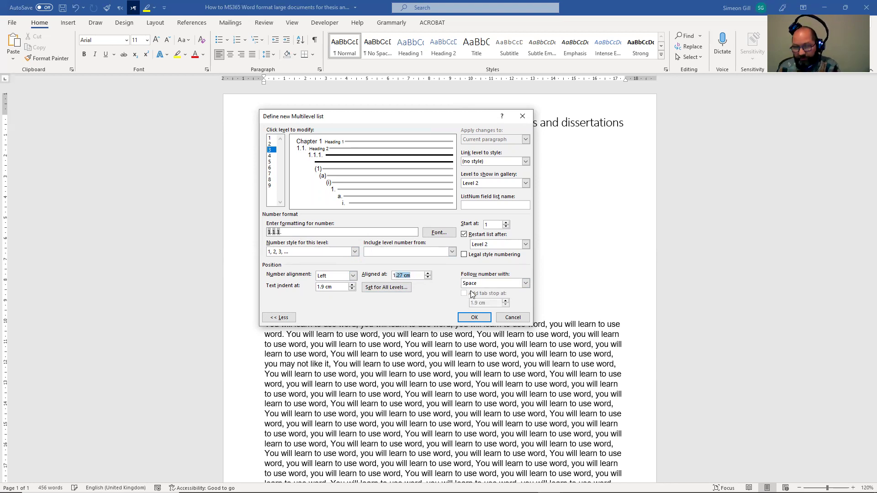
key("BackSpace")
type("0")
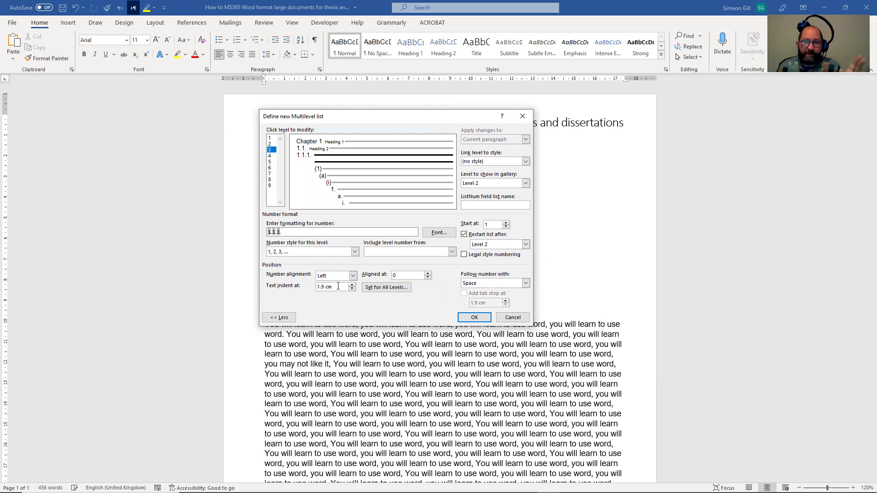
left_click_drag(338, 286, 319, 286)
type("0")
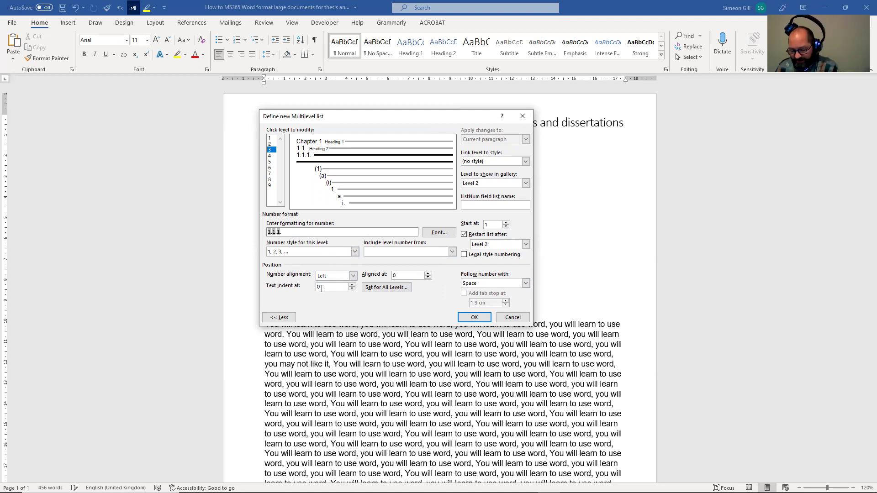
type(".63")
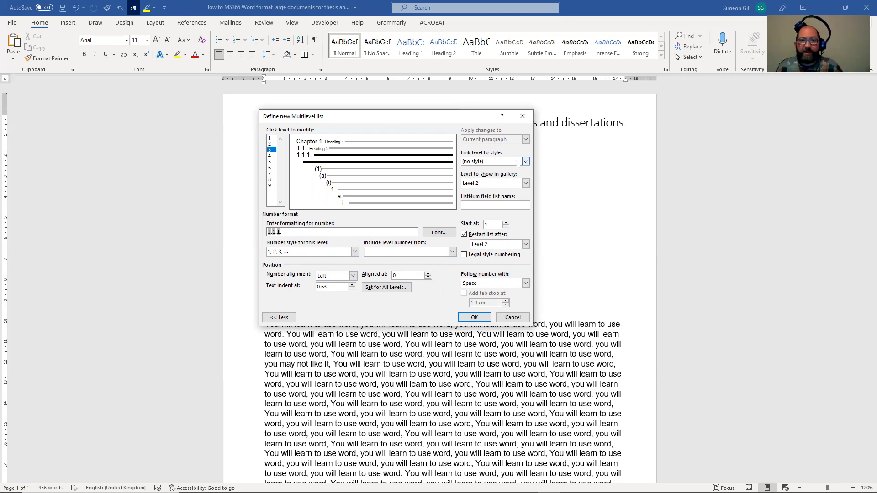
Step: Link level 3 (1.1.1.) to Heading 3 and return to level 1
left_click(526, 161)
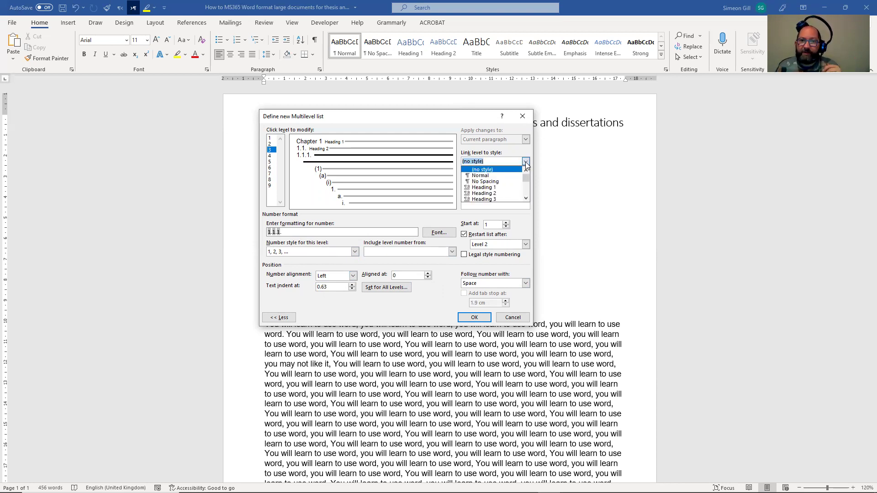
left_click(504, 200)
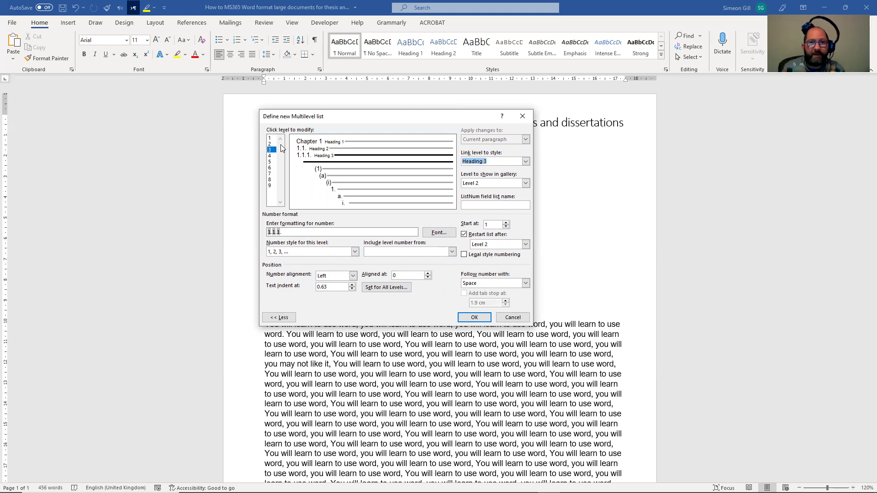
left_click(271, 138)
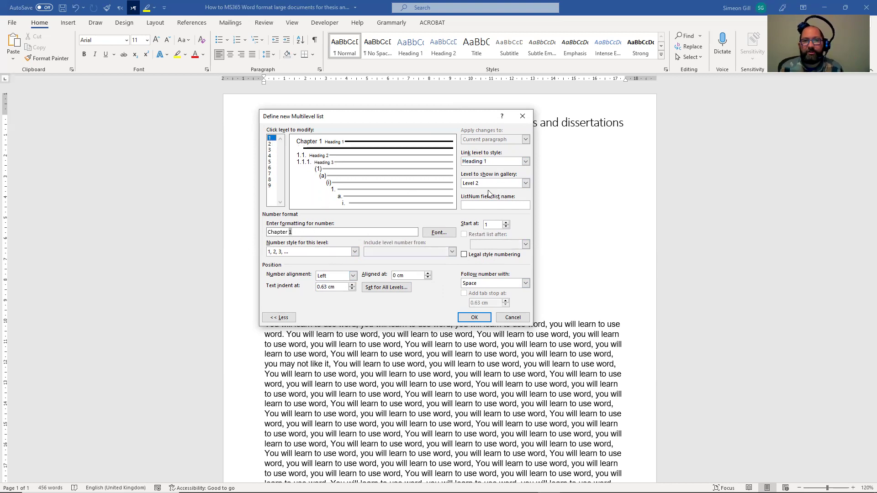
Step: Show Level 1 in the gallery, review levels 2 and 3, and confirm the list
left_click(526, 184)
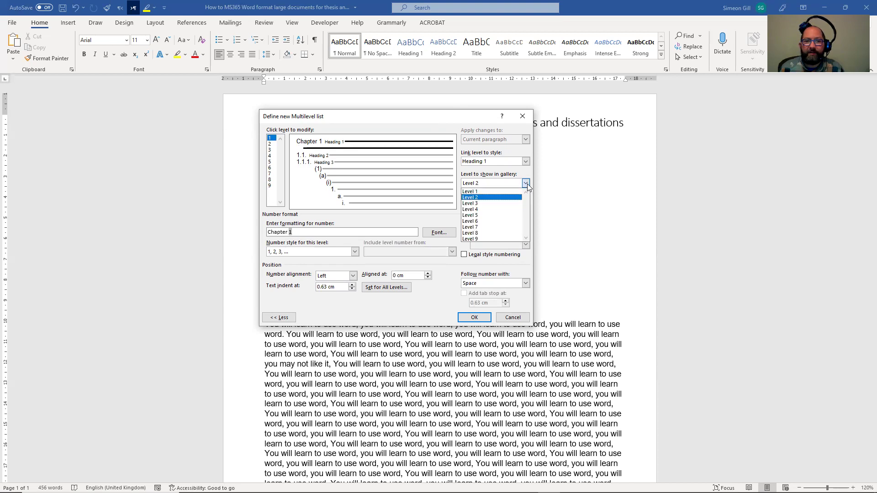
left_click(505, 192)
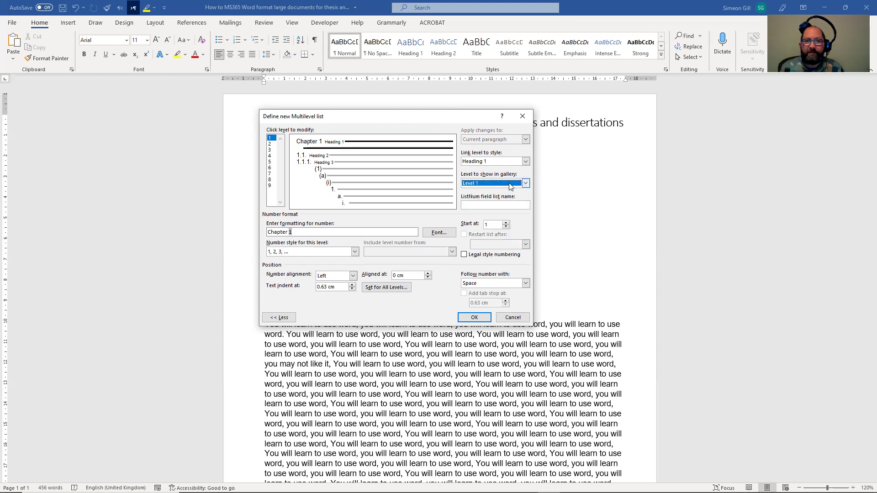
left_click(270, 144)
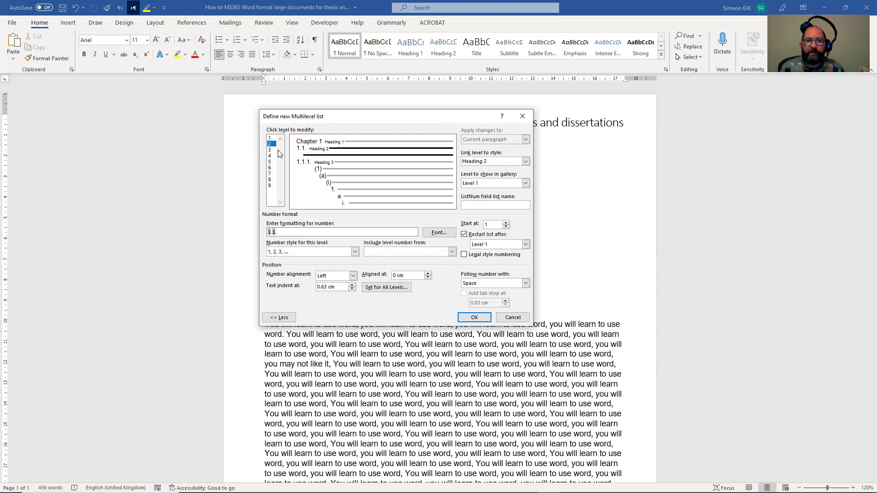
left_click(273, 153)
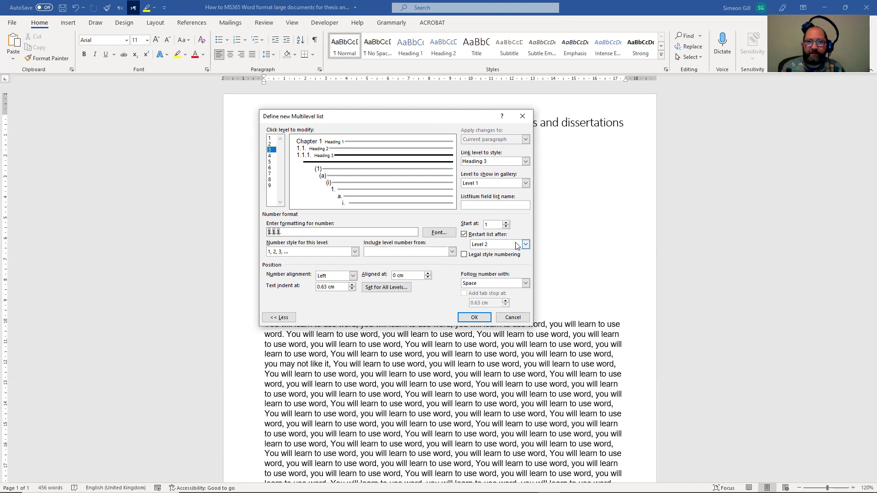
left_click(270, 144)
left_click(270, 138)
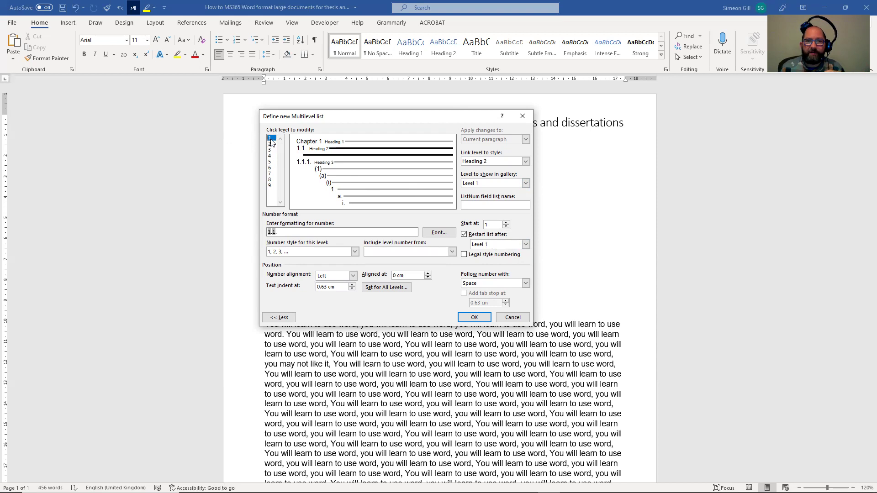
left_click(482, 321)
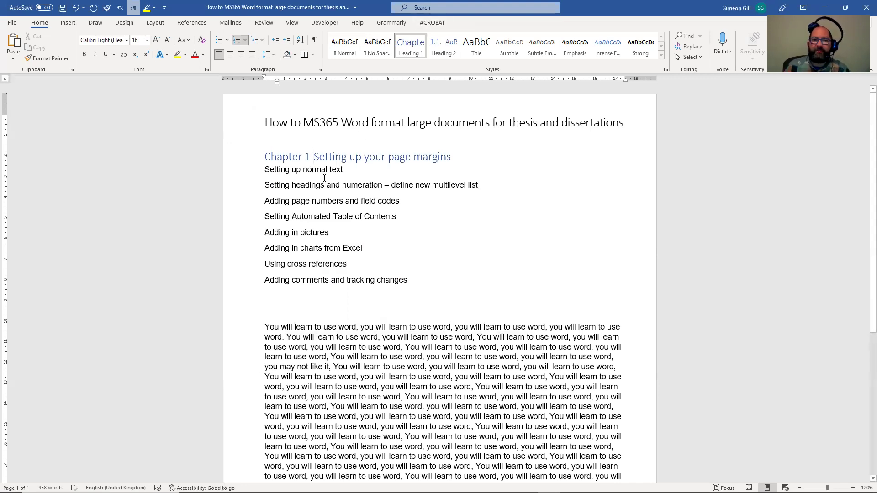
mouse_move(322, 158)
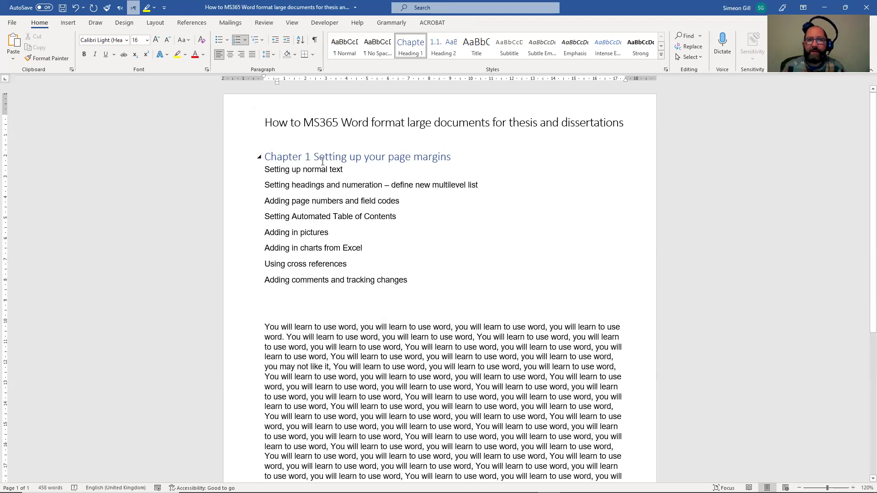
Step: Apply Heading 1 to the normal text, headings/numeration and page numbers lines (Chapters 2–4)
left_click(316, 169)
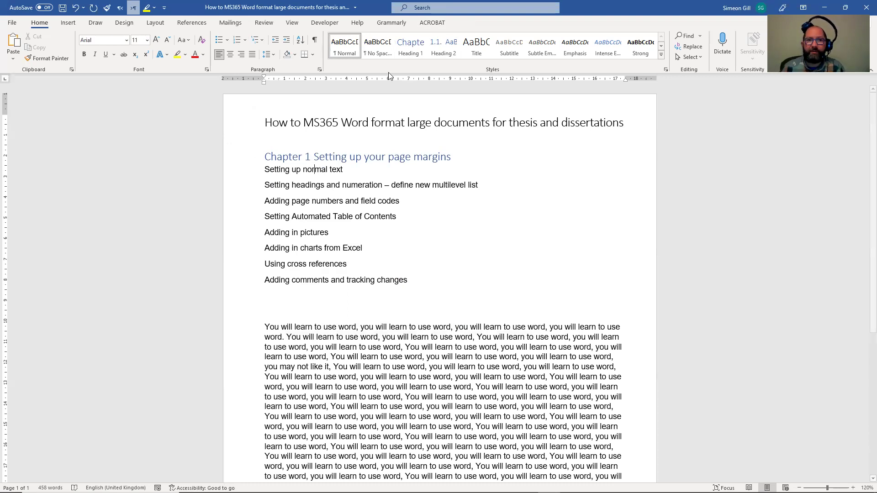
left_click(410, 46)
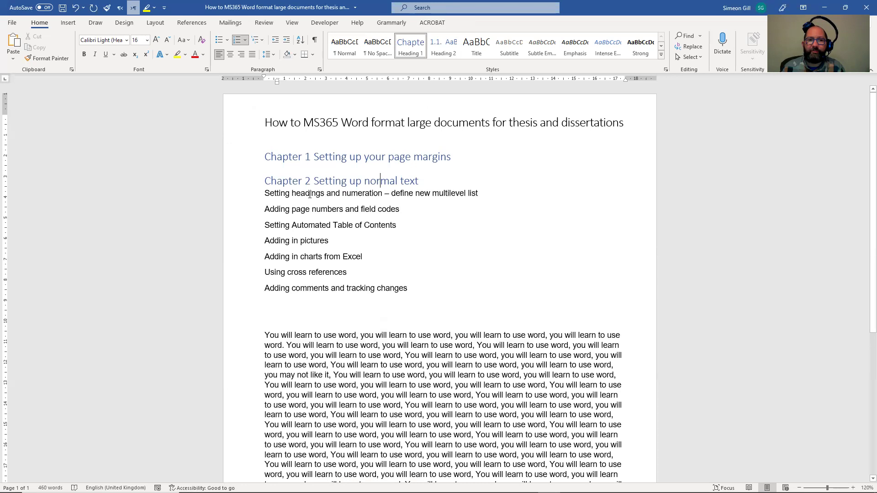
left_click(310, 195)
left_click(410, 45)
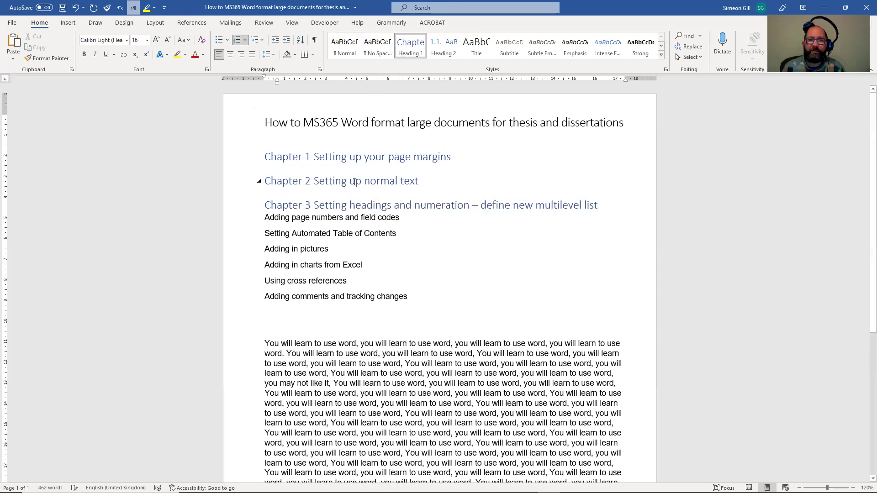
left_click(334, 216)
left_click(410, 46)
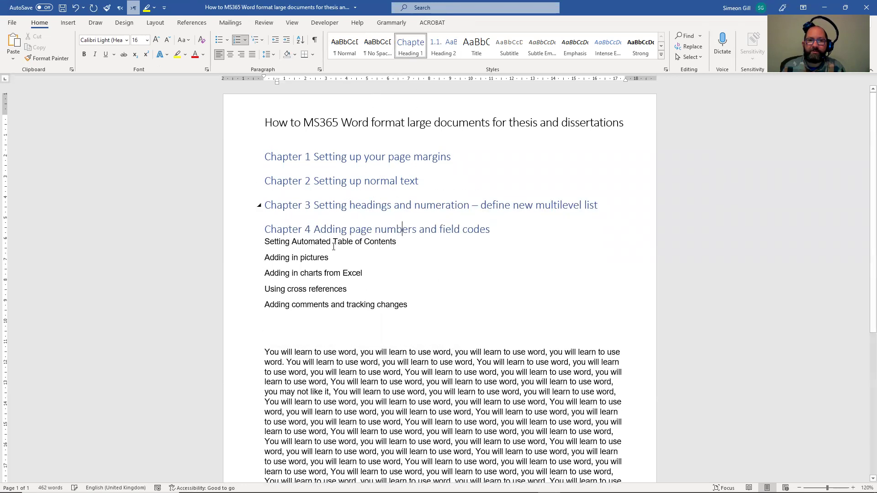
Step: Apply Heading 1 to Table of Contents, Adding in pictures and the last three lines (Chapters 5–9)
left_click(334, 241)
left_click(410, 45)
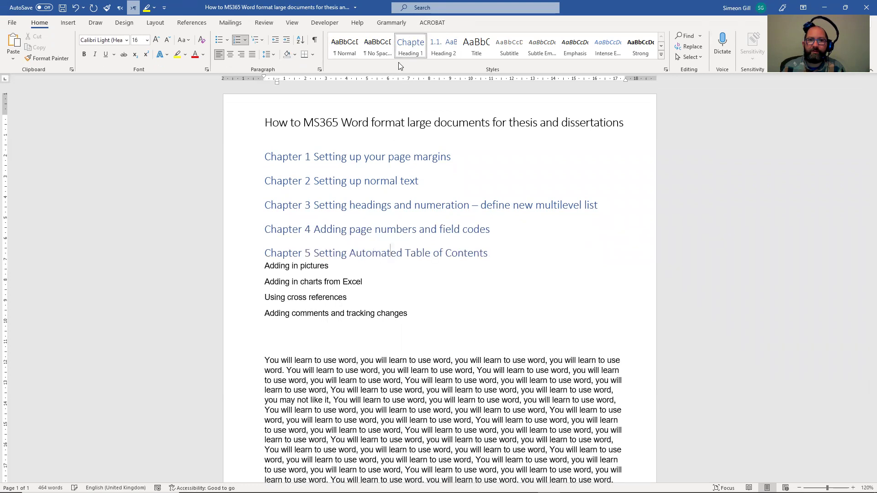
left_click(308, 264)
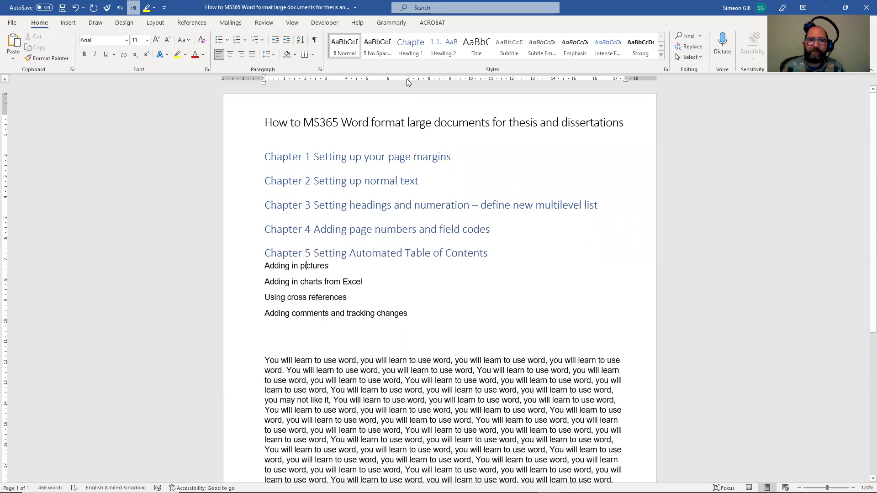
left_click(411, 45)
left_click_drag(265, 292, 410, 324)
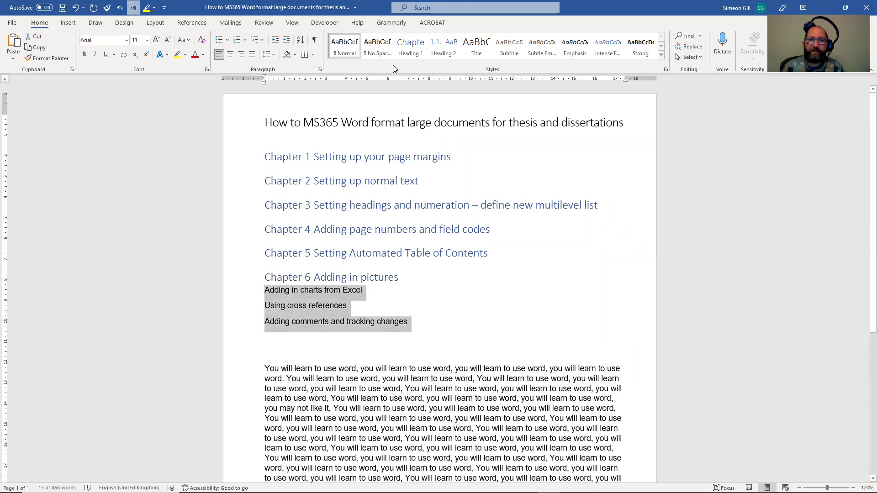
left_click(410, 46)
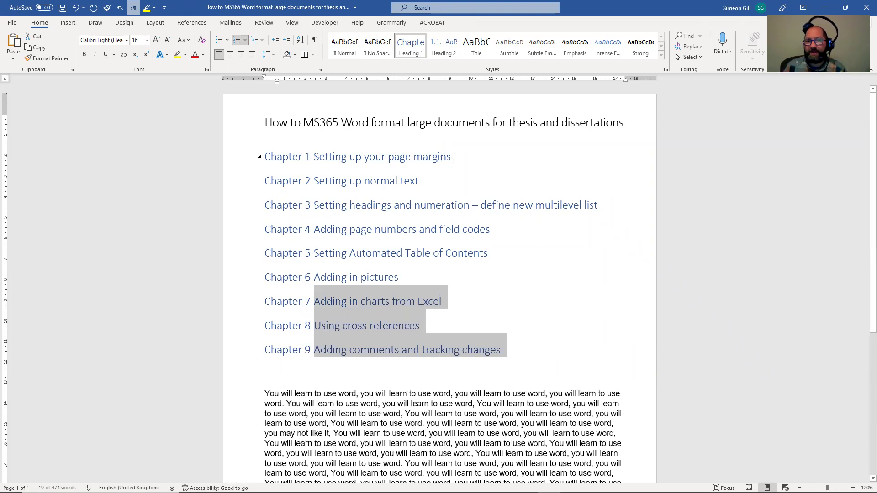
Step: Add a 'Sub section' Heading 2 line numbered 1.1. under Chapter 1
left_click(458, 158)
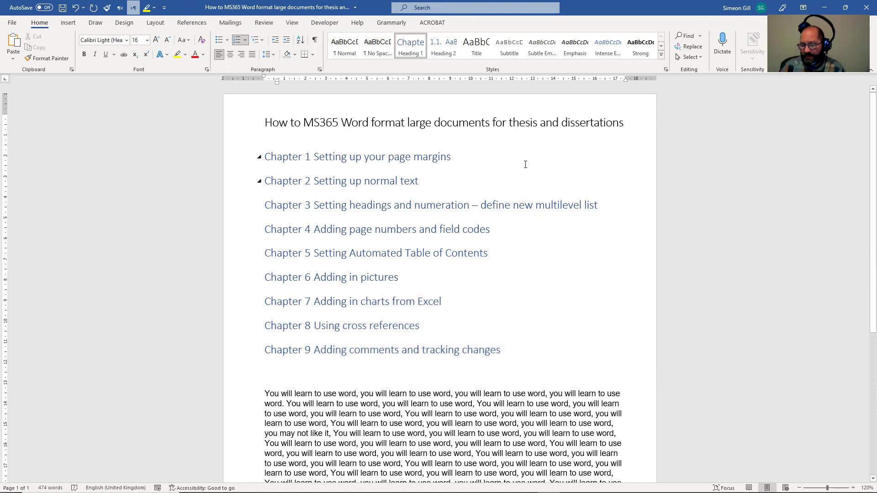
key("Return")
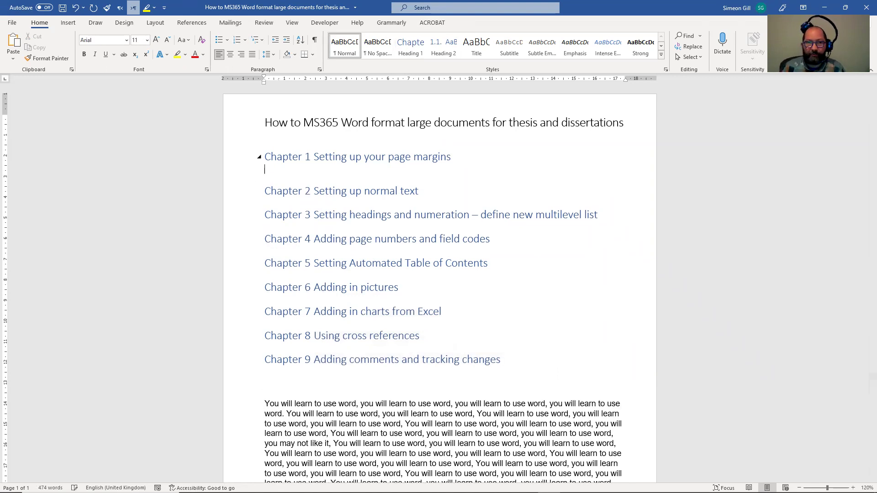
type("Sub section")
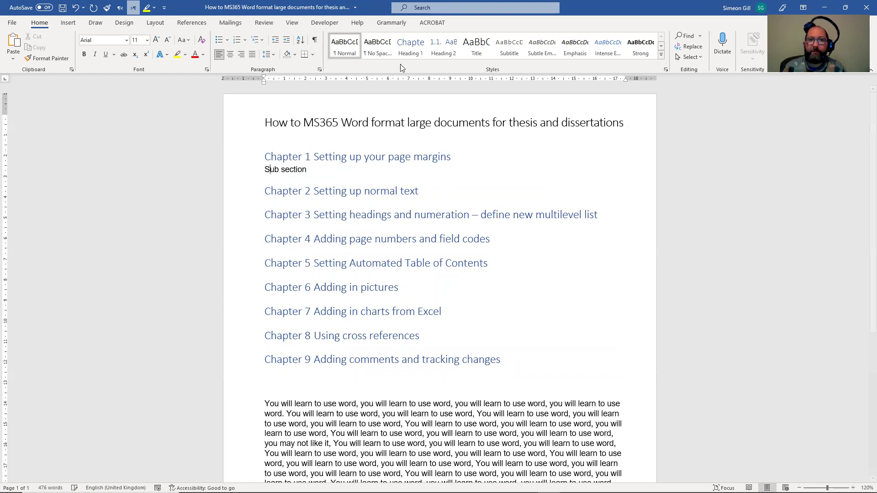
left_click(438, 52)
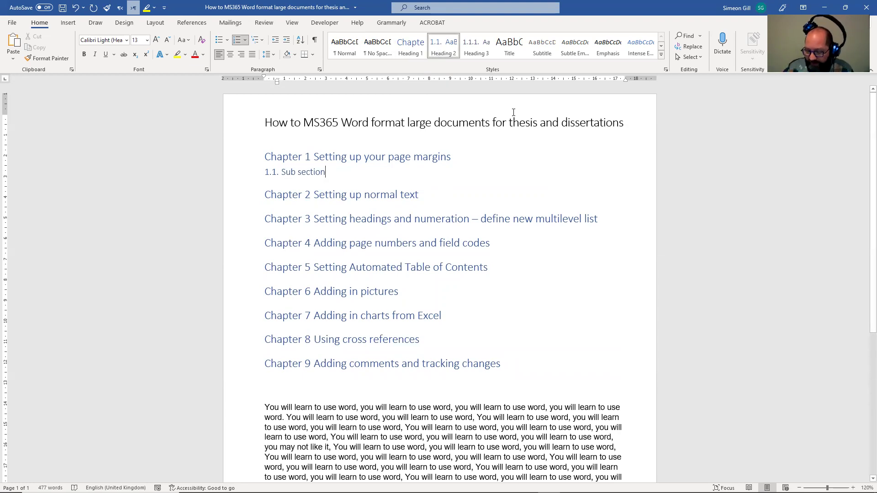
Step: Add a 'Sub sub section' Heading 3 line numbered 1.1.1. below it
key("Return")
type("S")
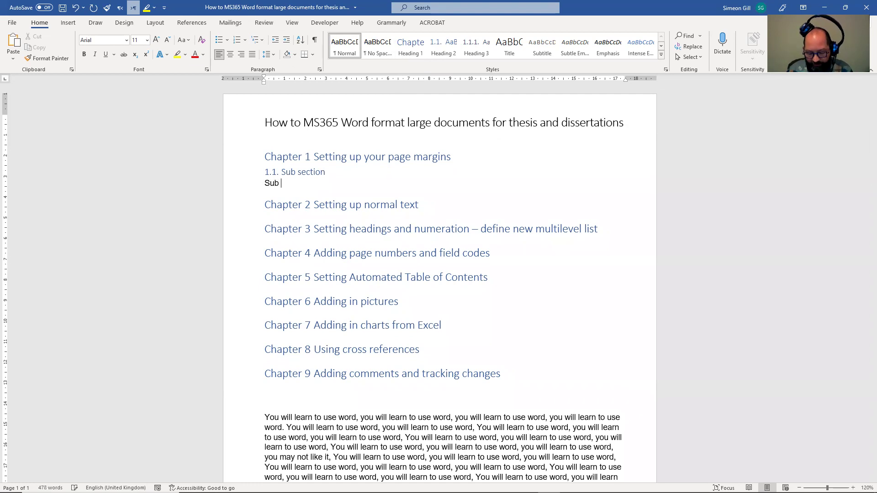
type("ub sec")
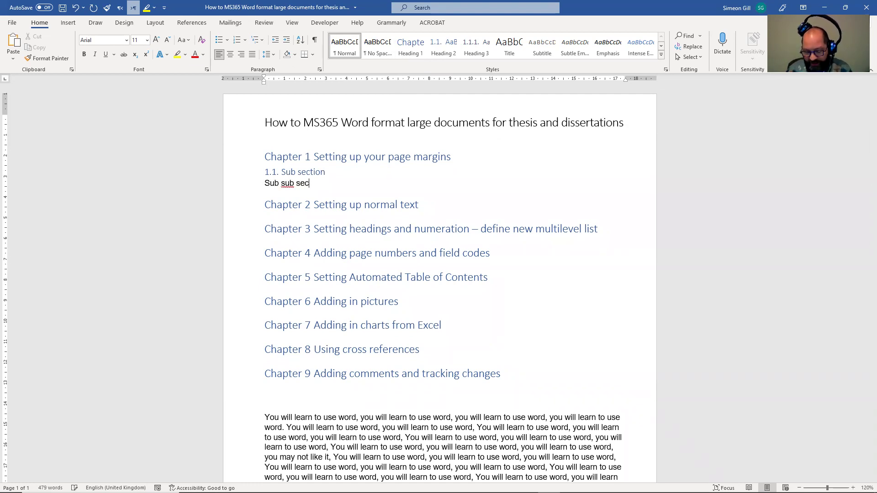
type("tion")
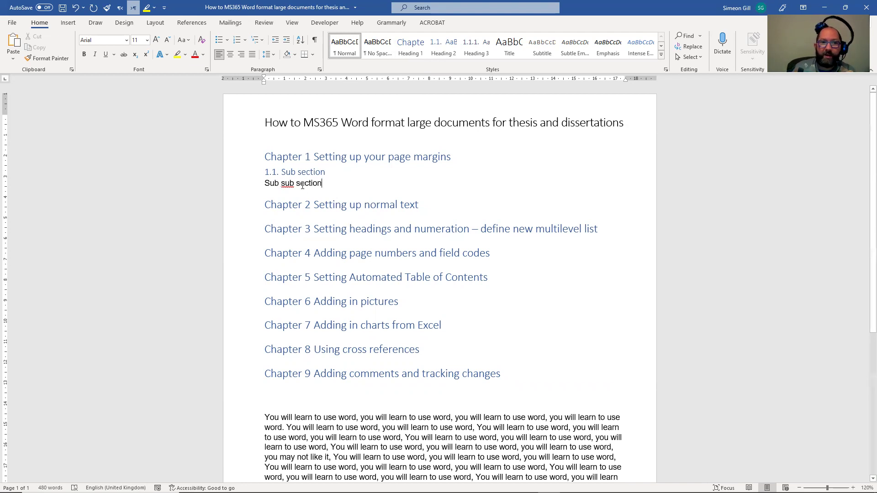
left_click(298, 183)
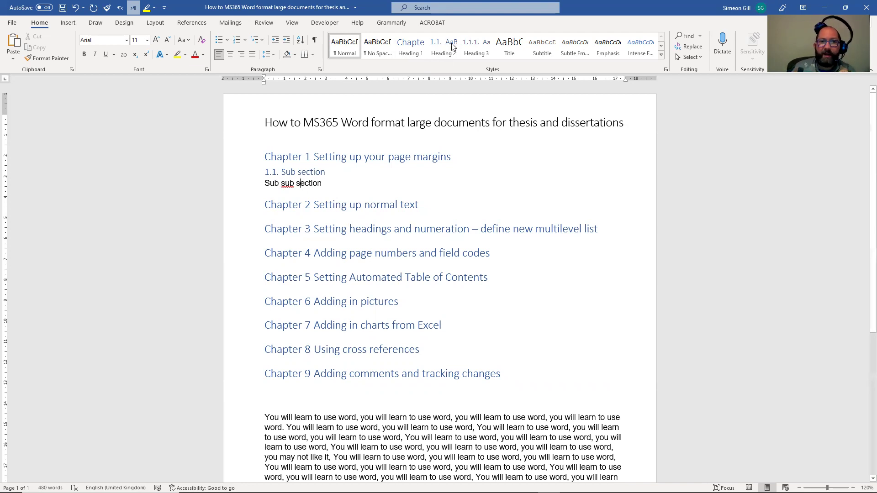
left_click(476, 47)
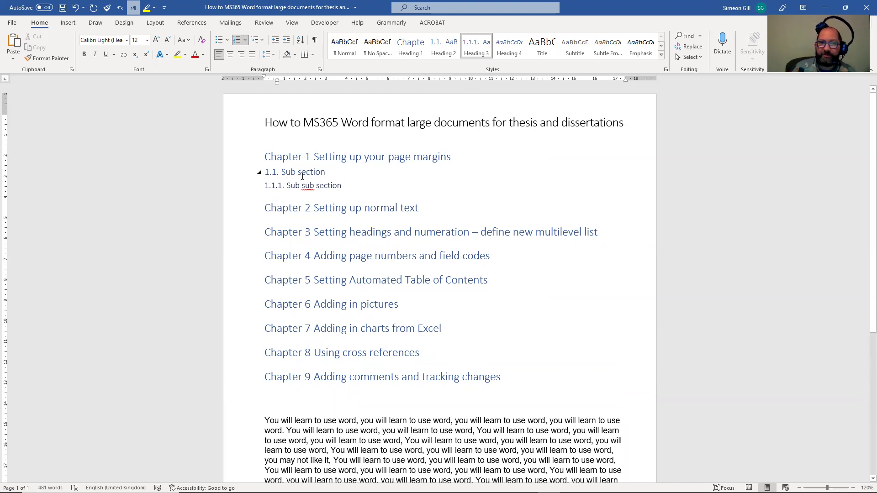
Step: Paste the copied subsection headings under Chapter 2 as 2.1 and 2.1.1
left_click(282, 172, "shift")
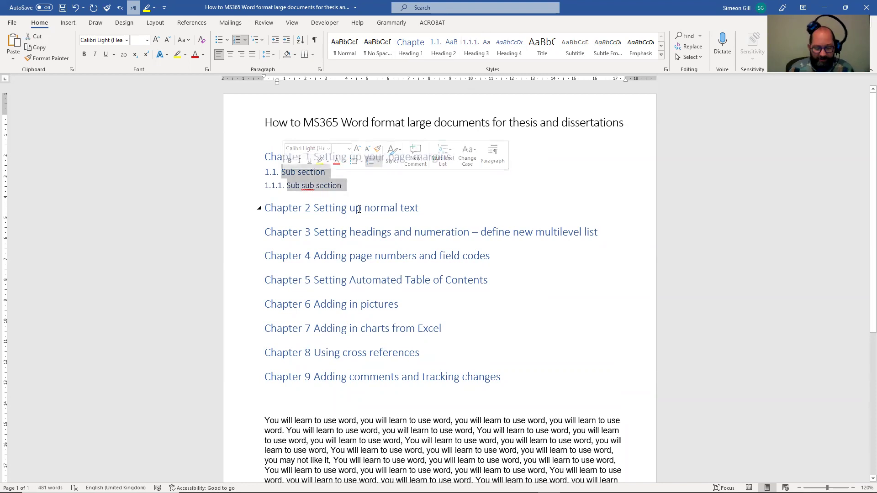
left_click(505, 207)
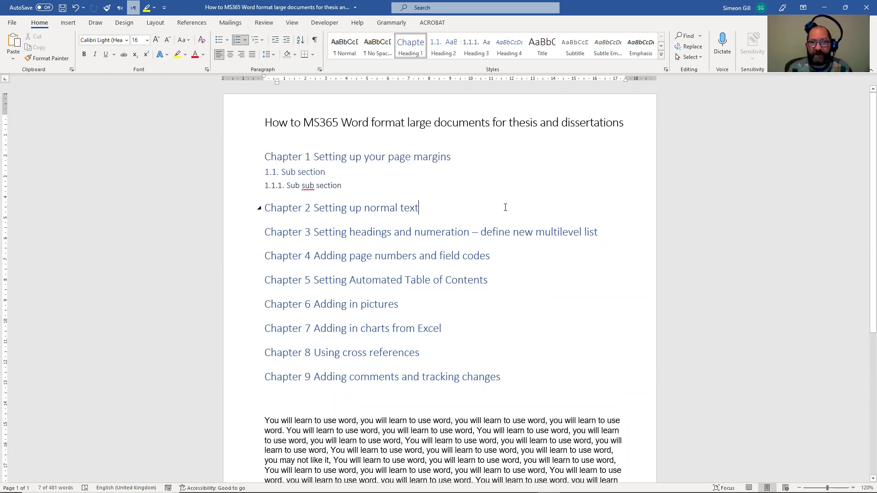
key("Return")
type("Sub section Sub sub section")
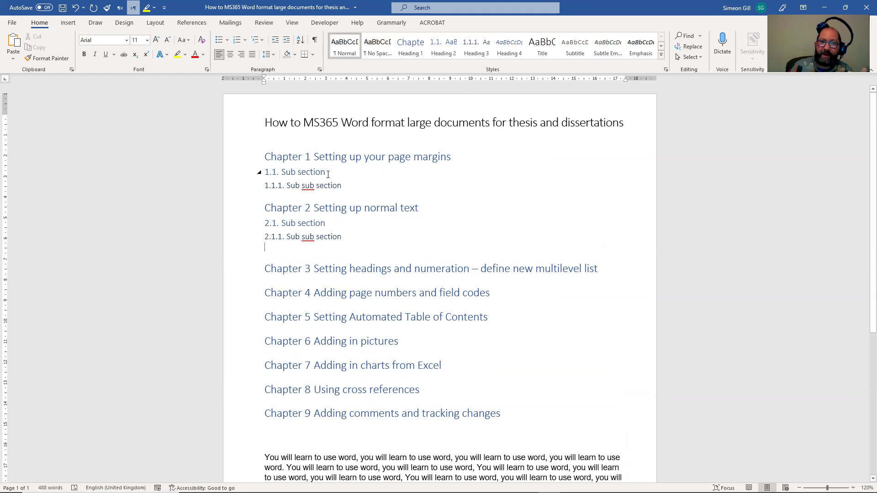
Step: Add a new line below 1.1 Sub section and make it Heading 2, subsection 1.2
left_click(330, 173)
key("Return")
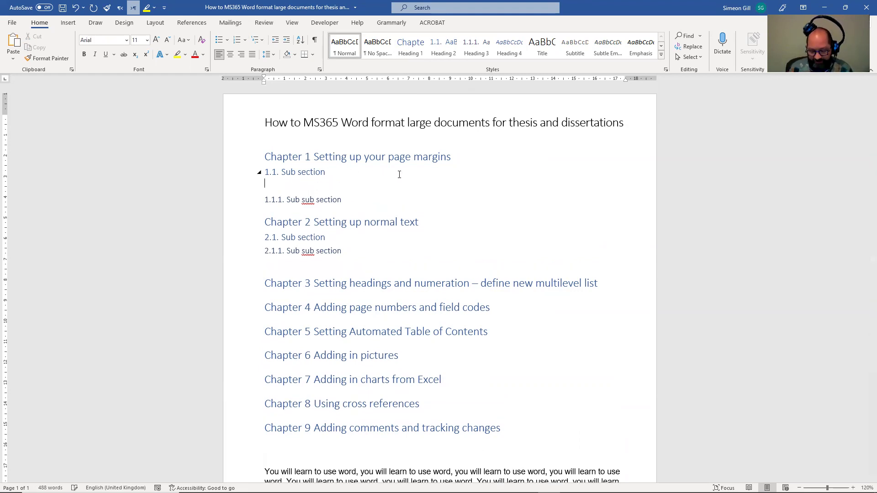
type("Sub sect")
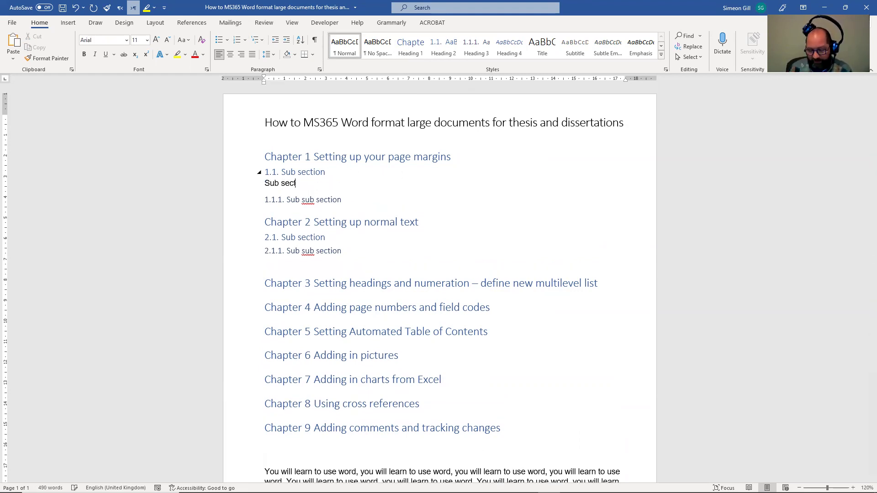
type("ion")
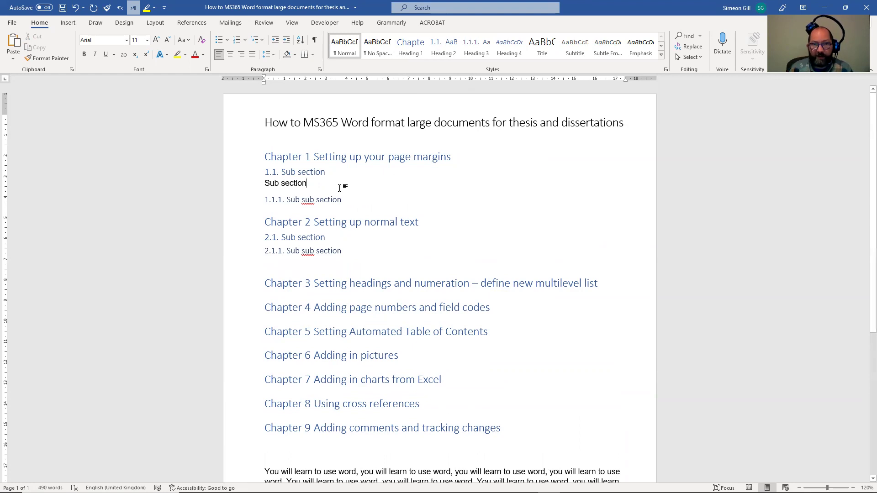
left_click(275, 183)
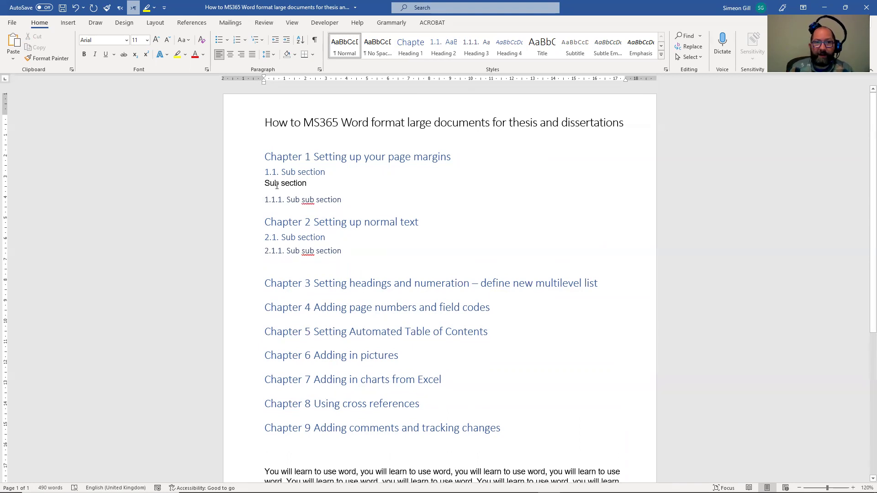
left_click(444, 47)
mouse_move(357, 157)
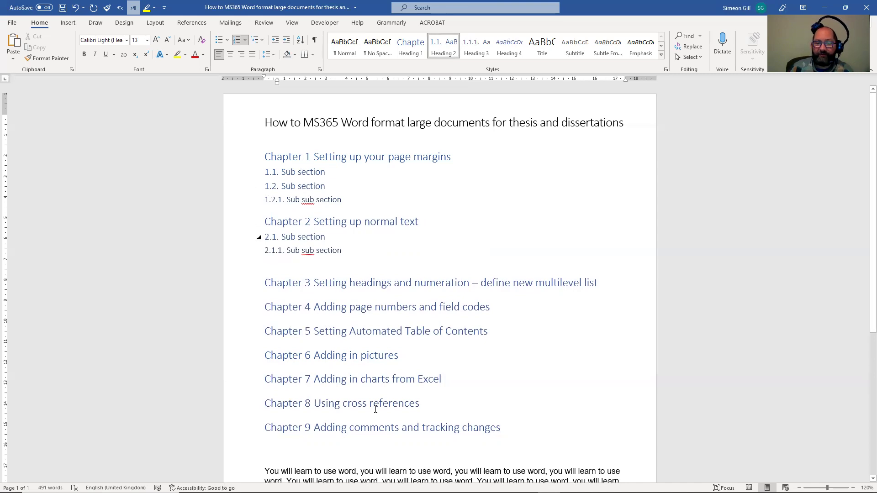
scroll(348, 342, "down", 3)
scroll(348, 343, "down", 1)
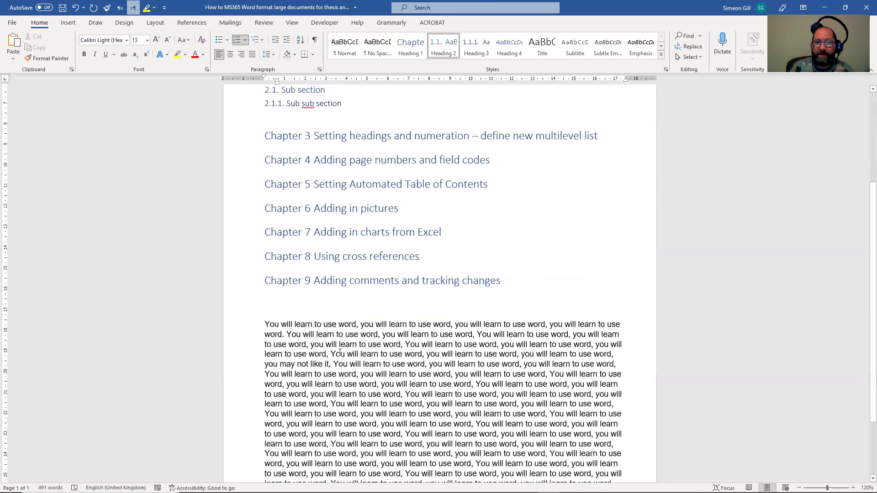
scroll(265, 259, "down", 2)
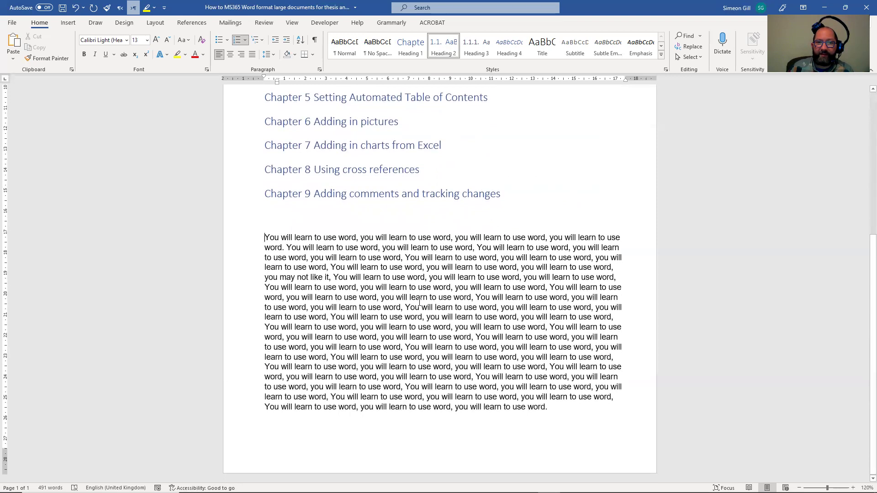
Step: Copy the long body paragraph and paste it under 1.1 Sub section
key("shift+Down")
key("shift+Down")
key("shift+Down")
key("shift+Down")
key("shift+Down")
key("ctrl+c")
right_click(501, 335)
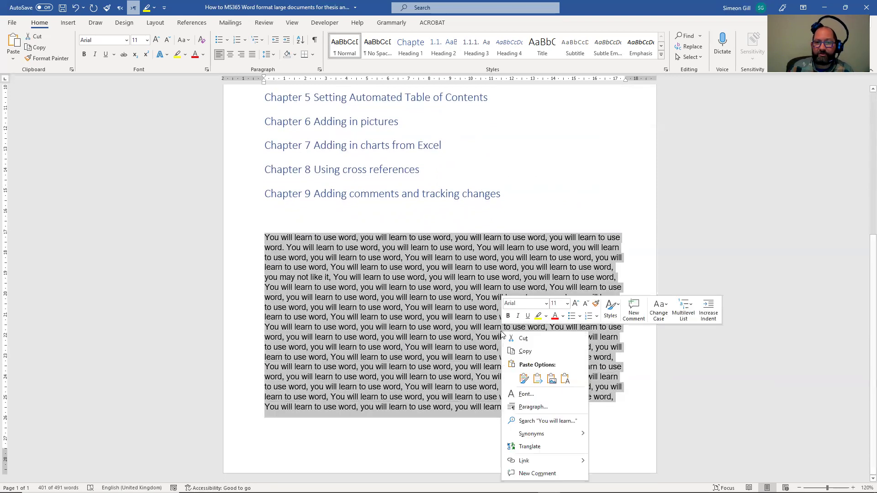
key("Escape")
scroll(417, 295, "up", 3)
scroll(391, 277, "up", 2)
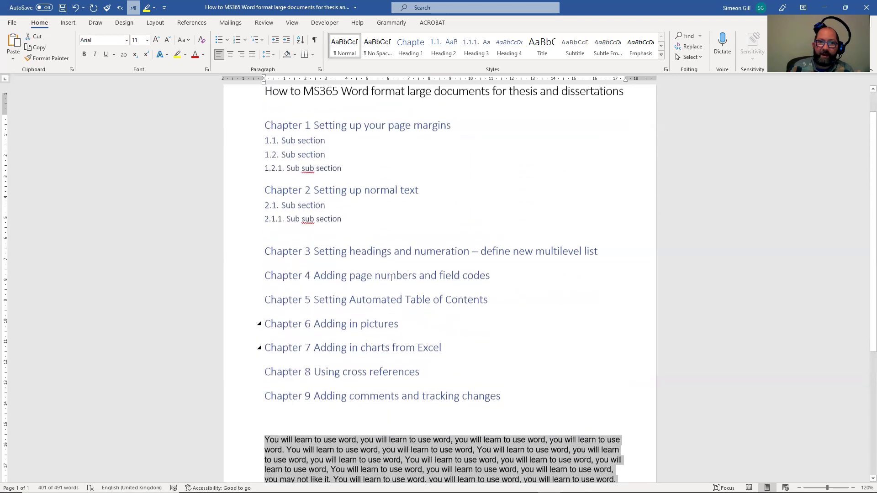
scroll(391, 277, "up", 1)
left_click(335, 172)
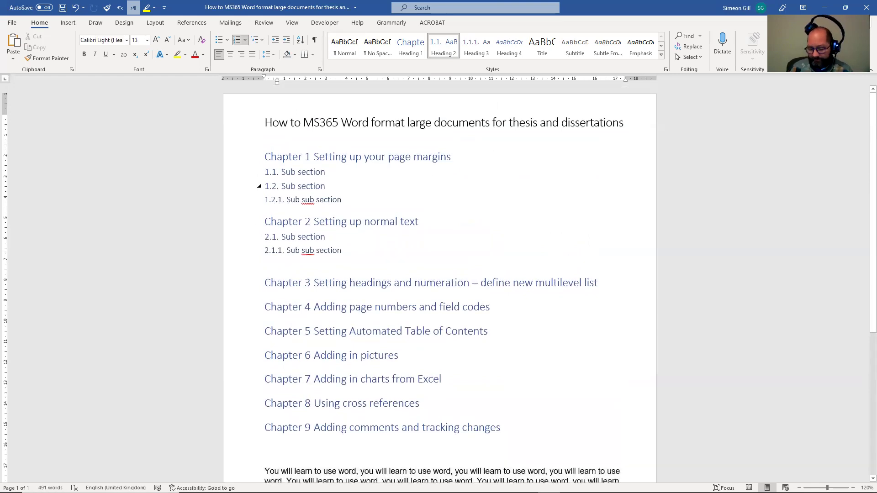
key("Return")
type("You will learn to use word, you will learn to use word, you will learn to use word, you will learn to use word. You will learn to use word, you will learn to use word, You will learn to use word, you will learn to use word, you will learn to use word, You will learn to use word, you will learn to use word, you will learn to use word, You will learn to use word, you will learn to use word, you will learn to use word, you may not like it, You will learn to use word, you will learn to use word, you will learn to use word, You will learn to use word, you will learn to use word, you will learn to use word, You will learn to use word, you will learn to use word, you will learn to use word, You will learn to use word, you will learn to use word, you will learn to use word, You will learn to use word, you will learn to use word, you will learn to use word, You will learn to use word, you will learn to use word, you will learn to use word, You will learn to use word, you will learn to use word, you will learn to use word, You will learn to use word, you will learn to use word, you will learn to use word, You will learn to use word, you will learn to use word, you will learn to use word, You will learn to use word, you will learn to use word, you will learn to use word, You will learn to use word, you will learn to use word, you will learn to use word, You will learn to use word, you will learn to use word, you will learn to use word, You will learn to use word, you will learn to use word, you will learn to use word, You will learn to use word, you will learn to use word, you will learn to use word, You will learn to use word, you will learn to use word, you will learn to use word, You will learn to use word, you will learn to use word, you will learn to use word, You will learn to use word, you will learn to use word, you will learn to use word")
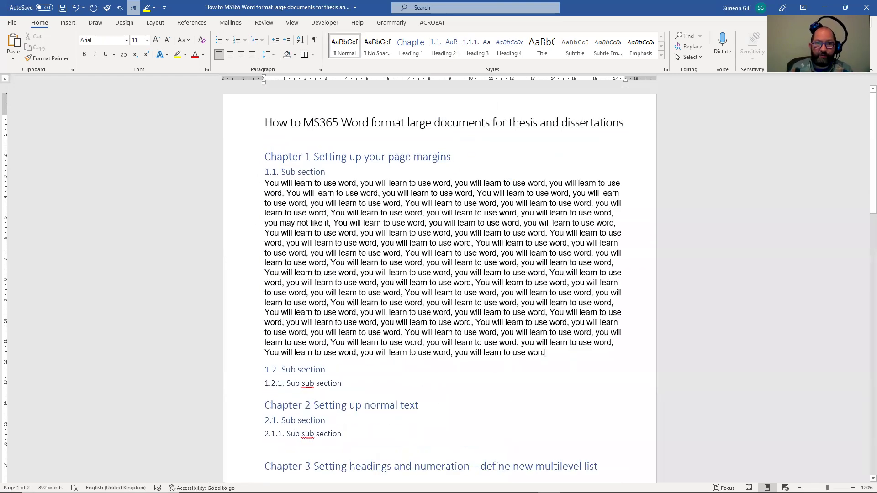
scroll(411, 274, "down", 2)
scroll(342, 339, "down", 1)
Step: Paste the same body paragraph on a new line under 2.1 Sub section
left_click(364, 343)
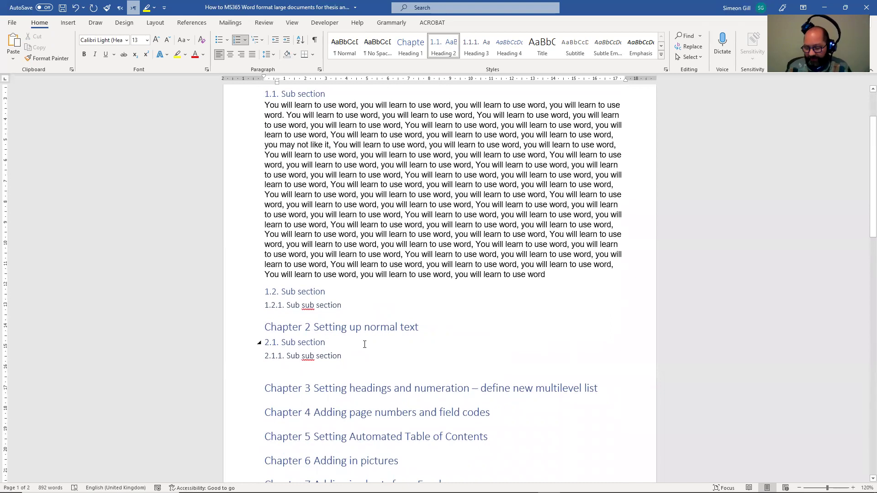
key("Return")
key("ctrl+v")
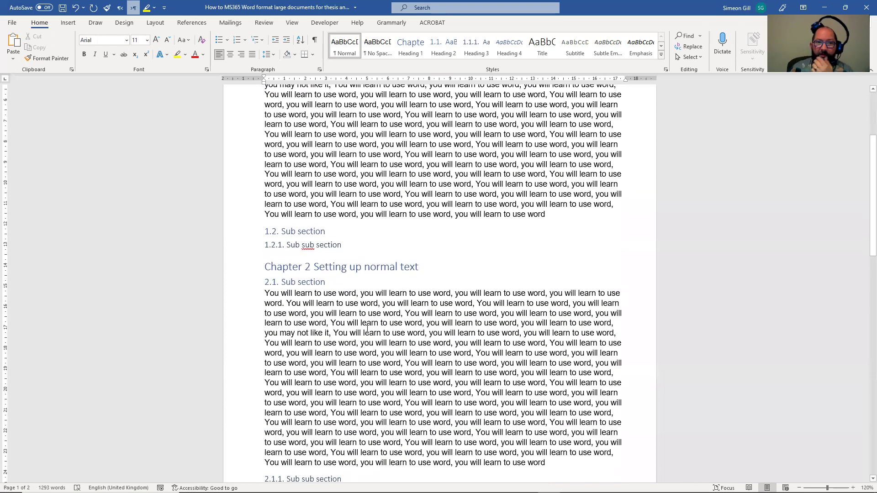
scroll(311, 322, "up", 3)
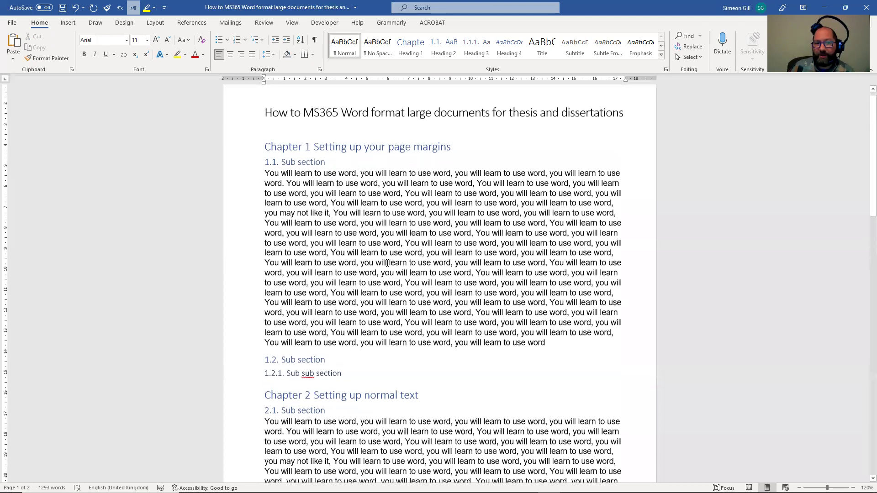
scroll(390, 205, "down", 3)
scroll(387, 261, "down", 3)
scroll(382, 313, "down", 5)
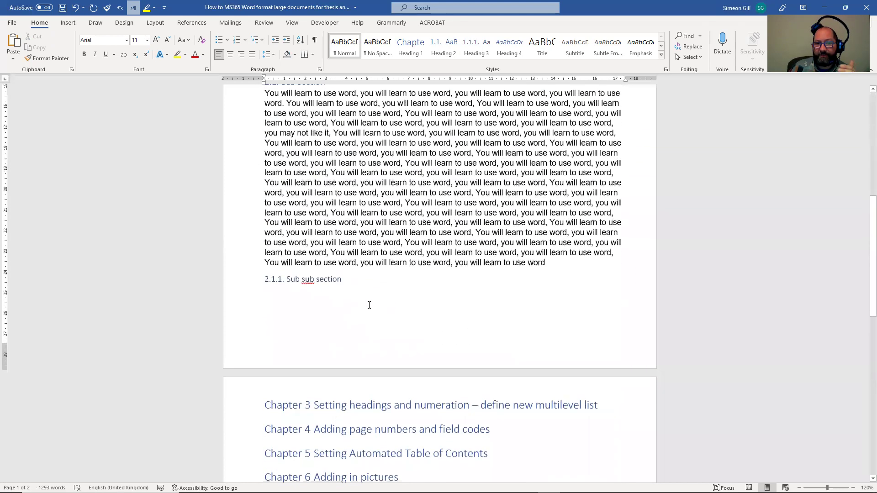
scroll(330, 283, "down", 3)
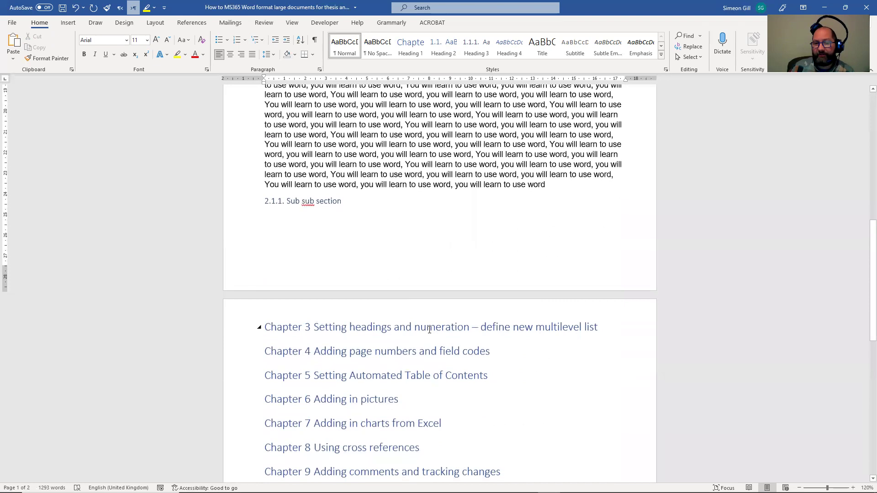